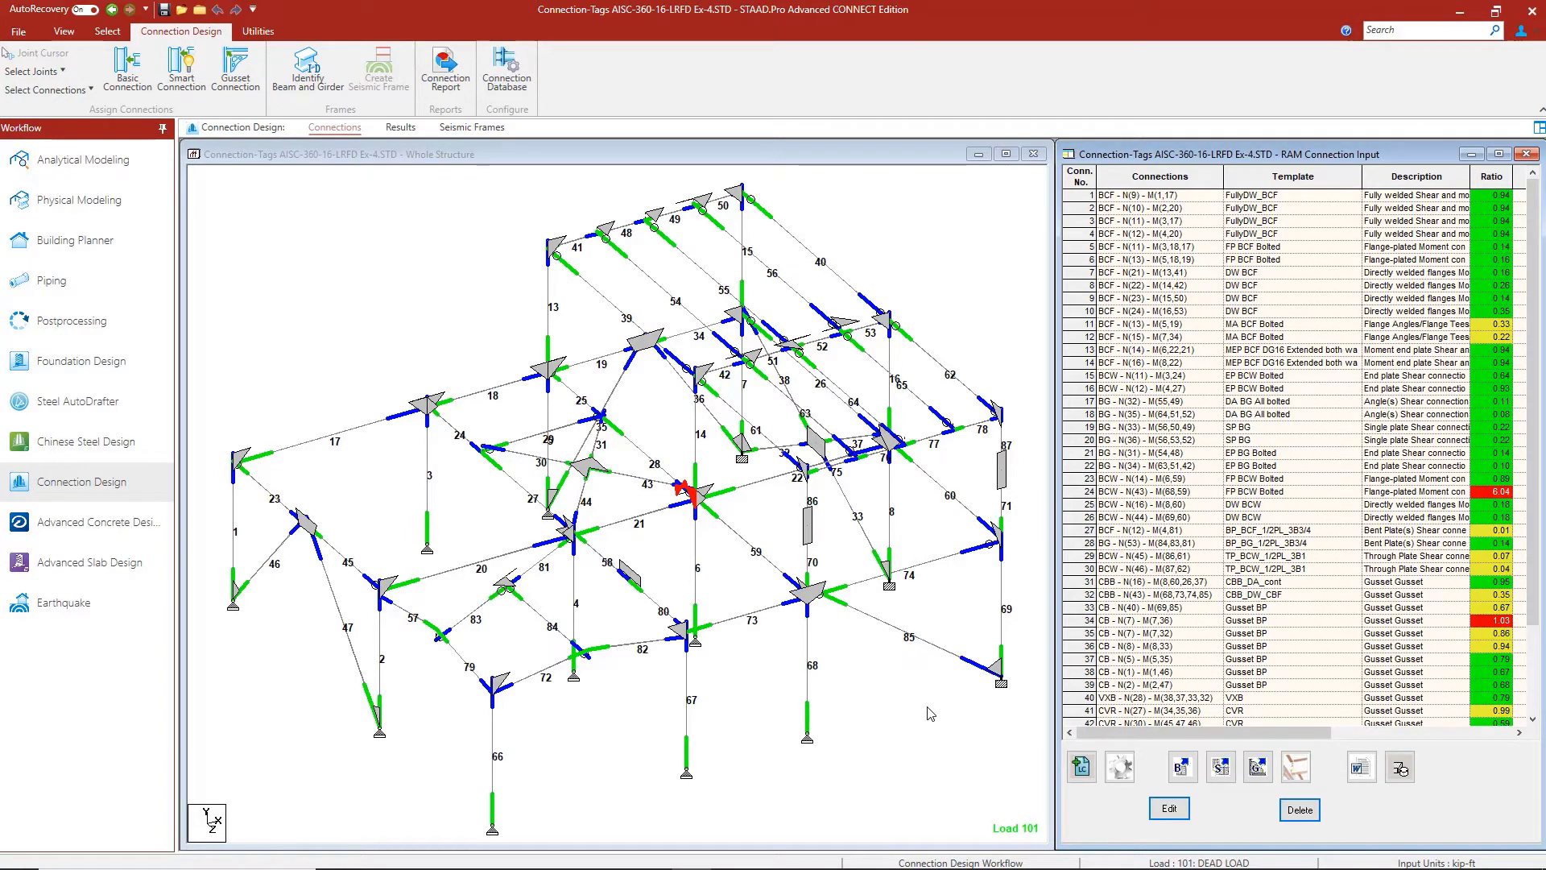
- Switch to the Analytical Modeling workflow and show the ISM repository options in the File backstage
{"action": "left_click", "coordinate": [123, 166]}
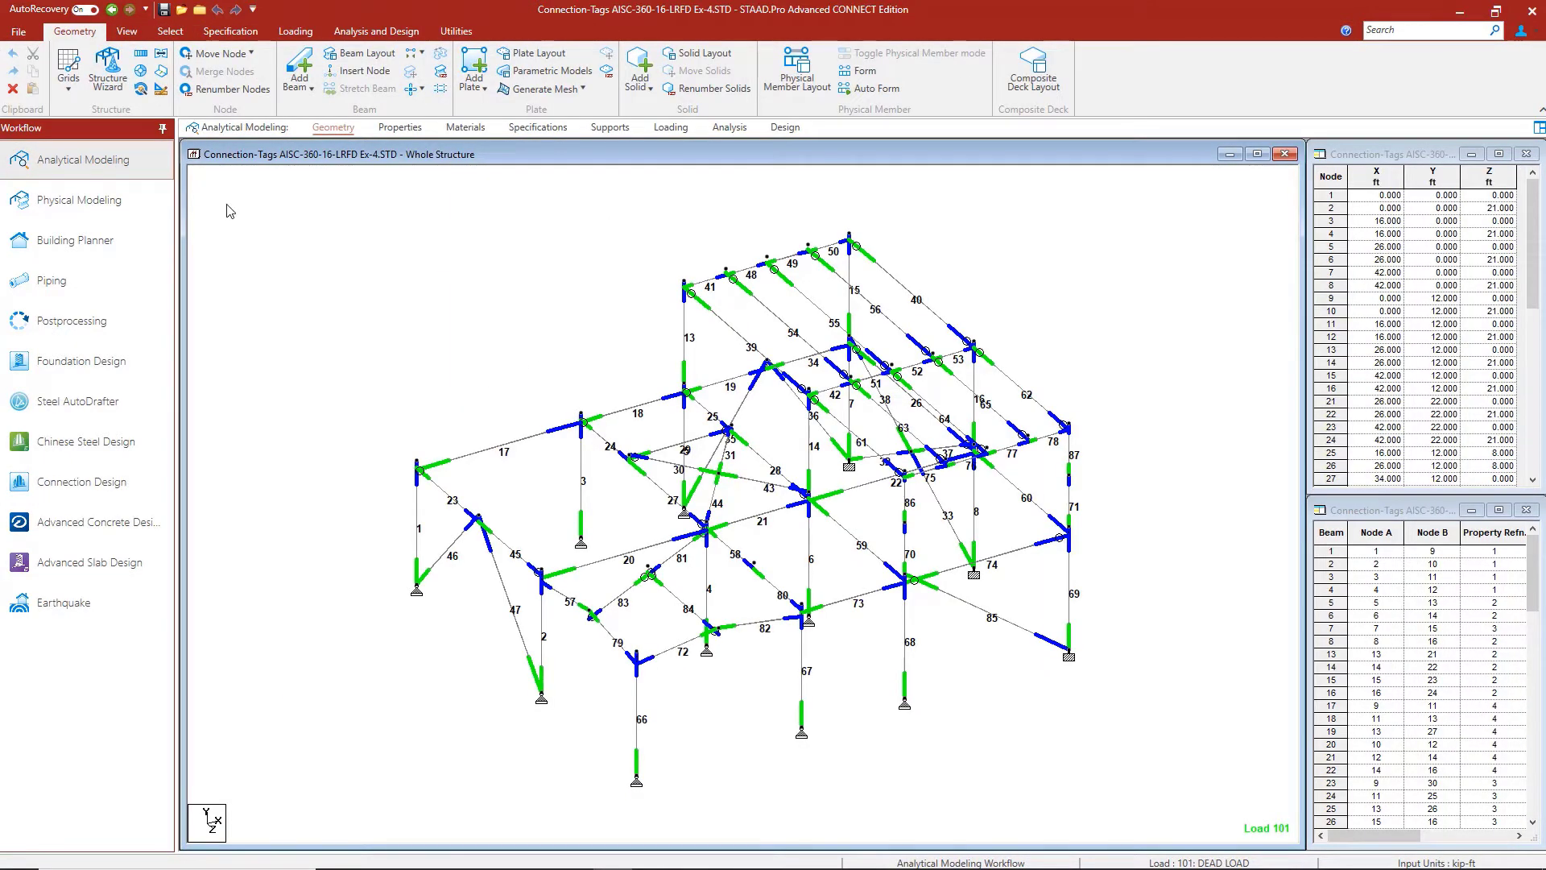
{"action": "left_click", "coordinate": [19, 32]}
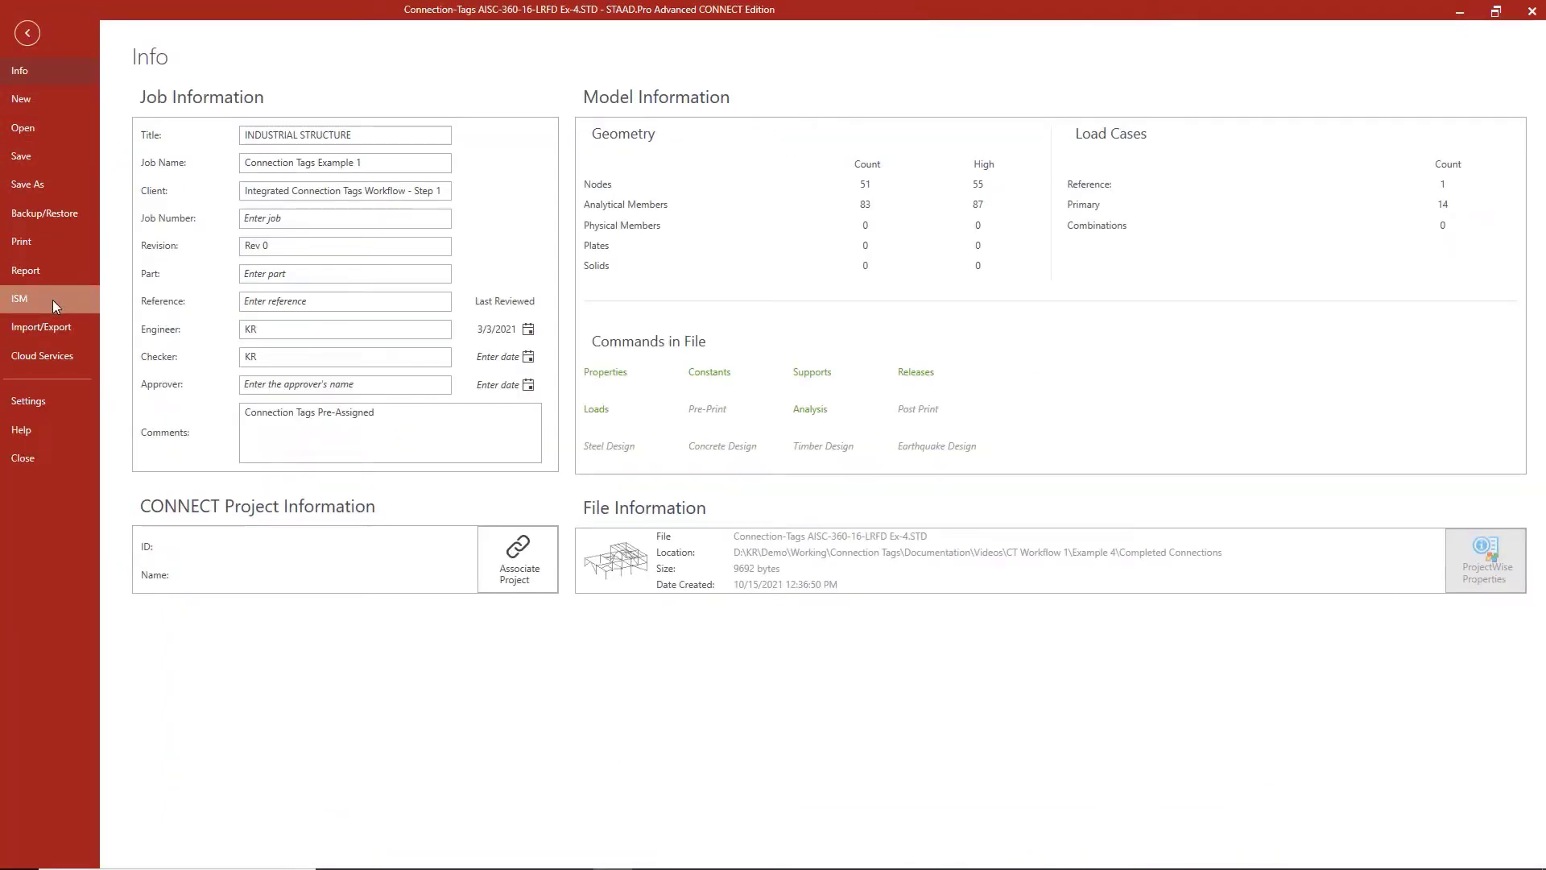
{"action": "left_click", "coordinate": [25, 299]}
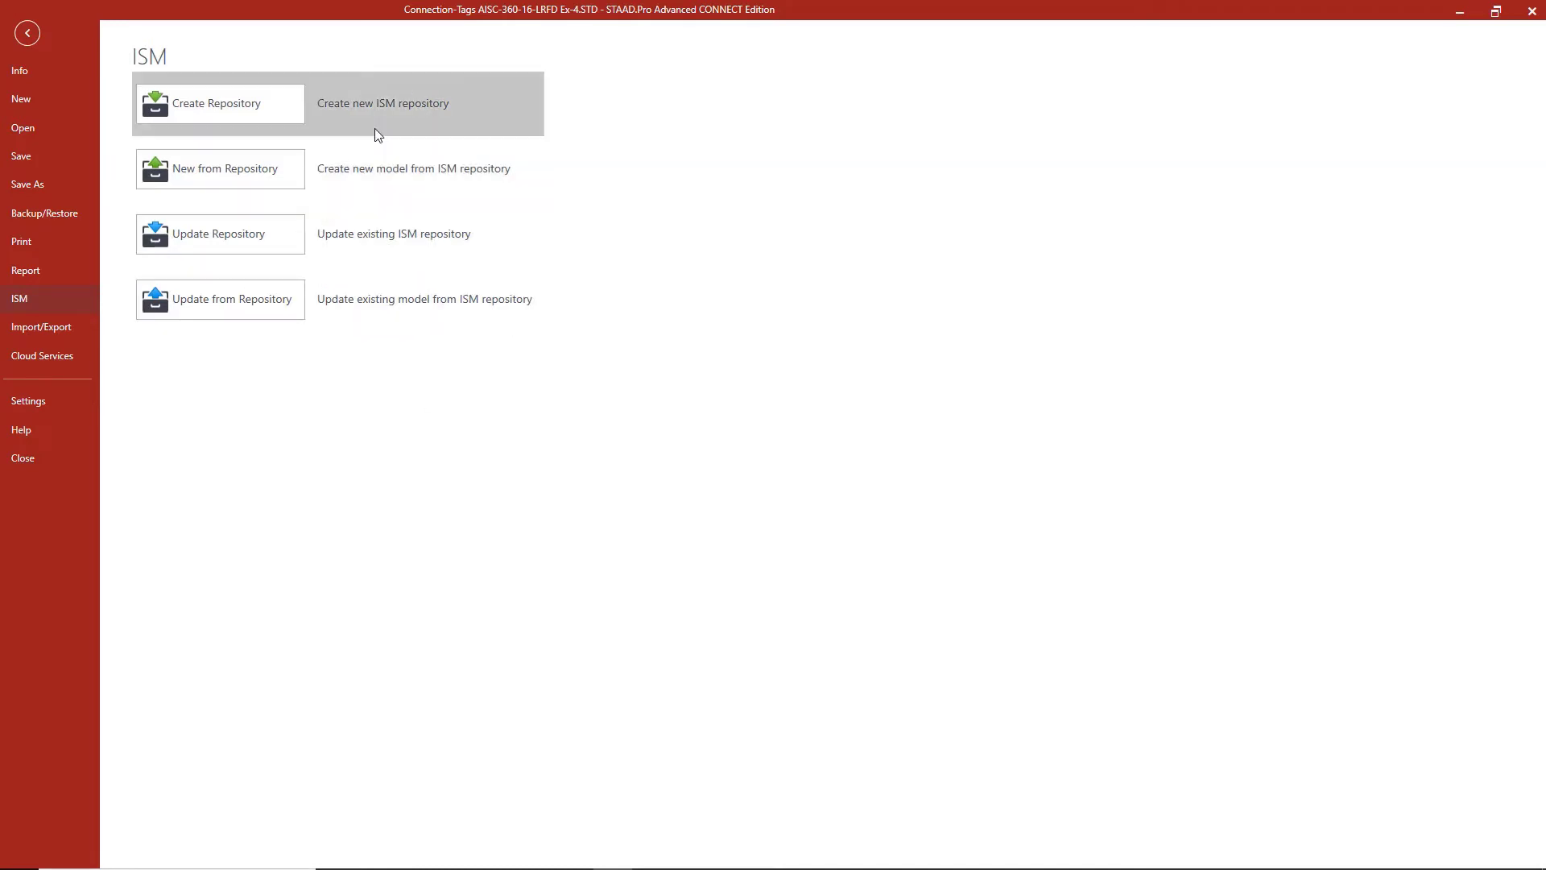
- Create a new ISM repository, skip ProjectWise sign-in, and save it in Example 4's iTwin folder
{"action": "left_click", "coordinate": [273, 115]}
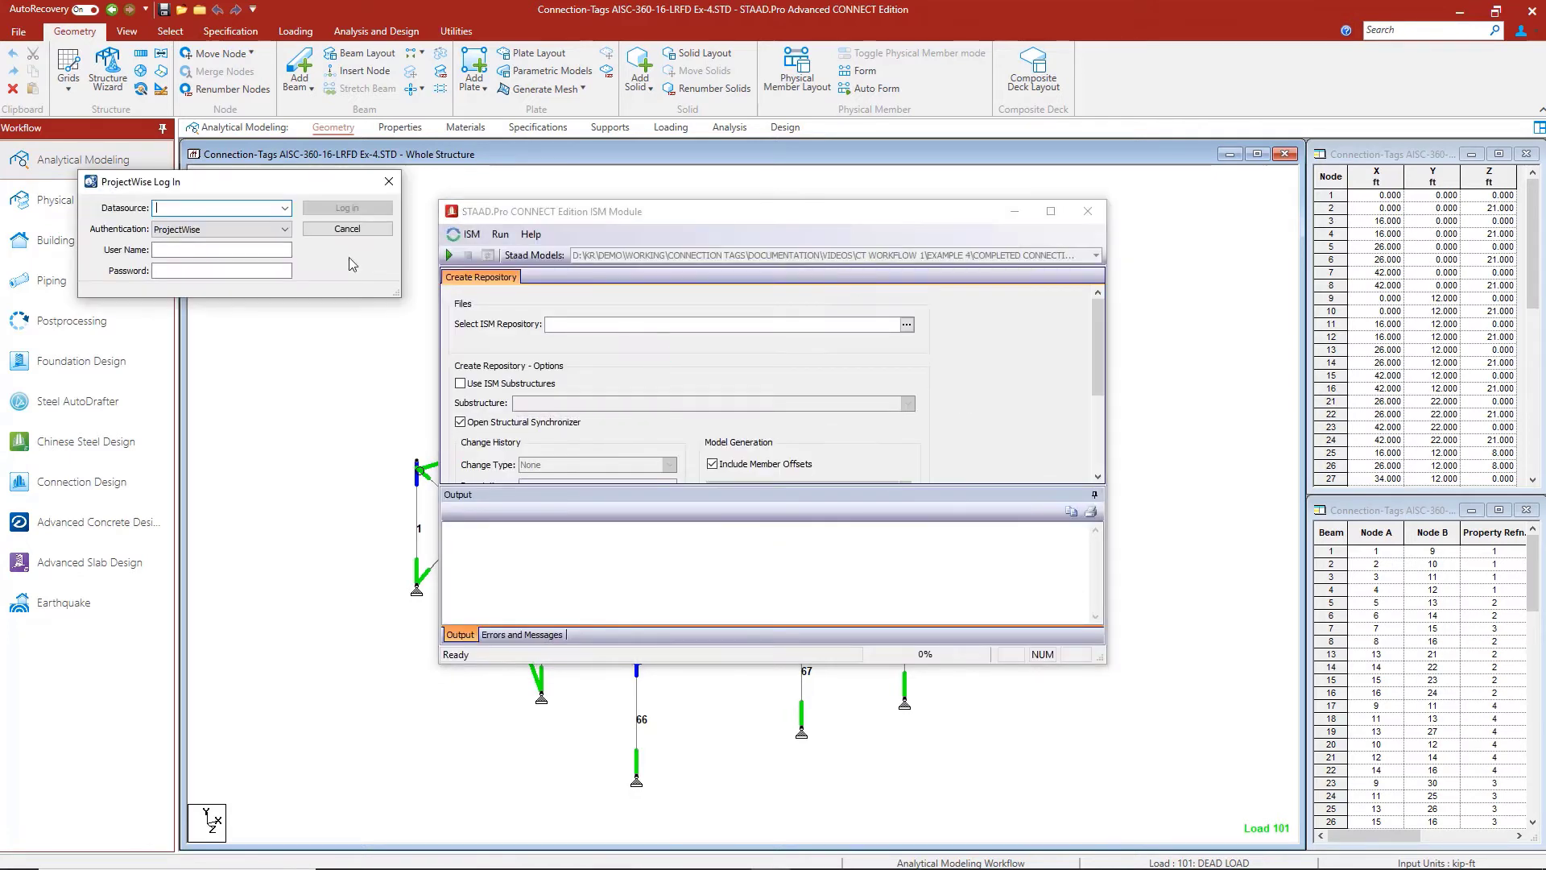
{"action": "left_click", "coordinate": [347, 229]}
{"action": "left_click", "coordinate": [907, 324]}
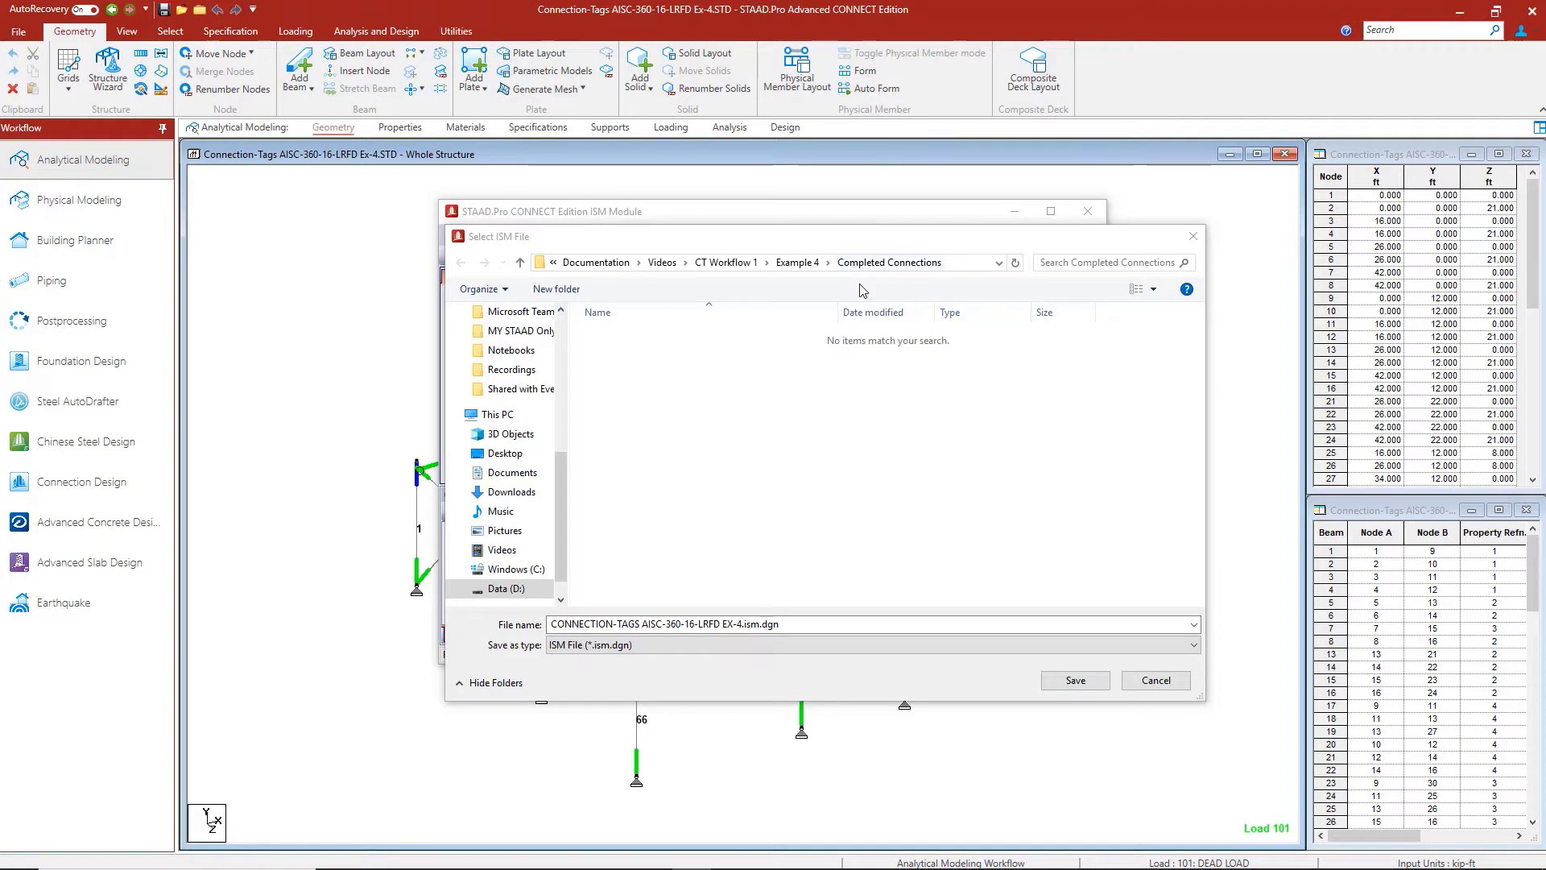
{"action": "left_click", "coordinate": [815, 267]}
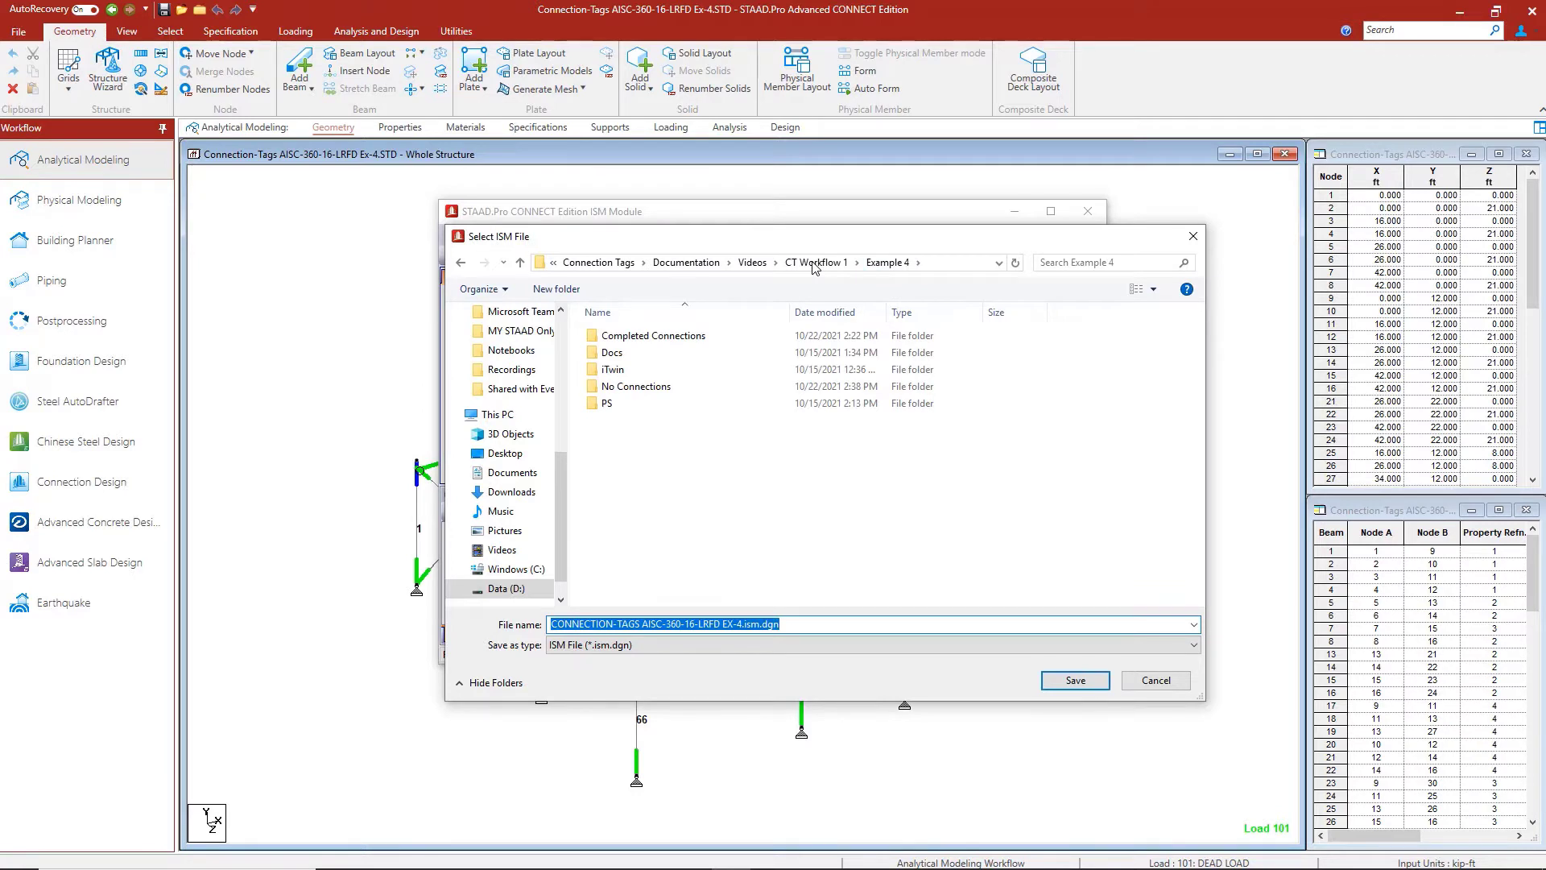
{"action": "double_click", "coordinate": [657, 372]}
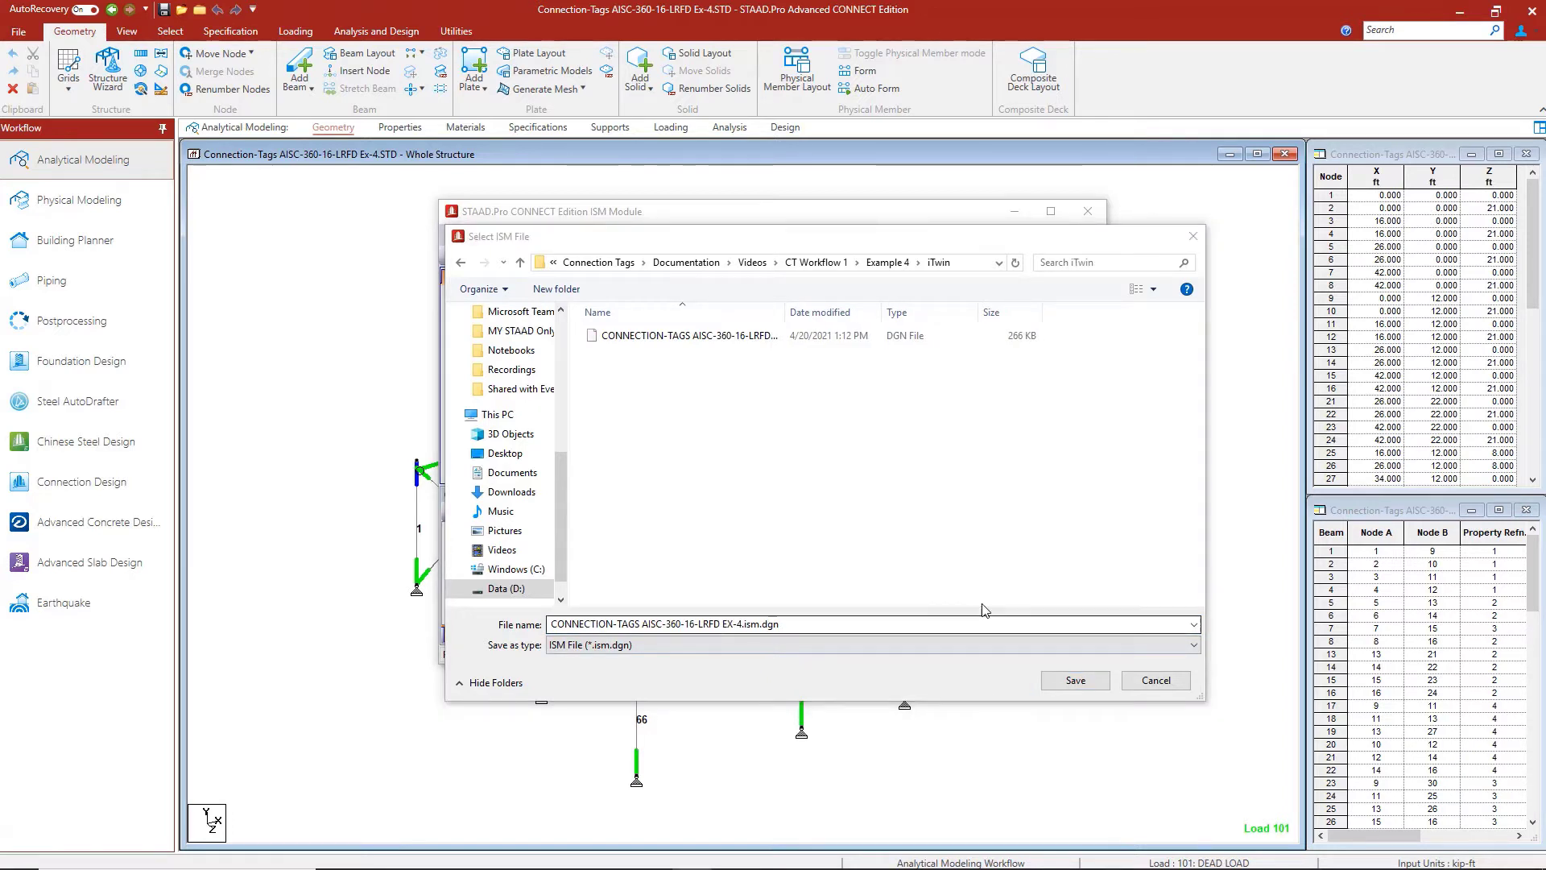
{"action": "left_click", "coordinate": [1076, 682]}
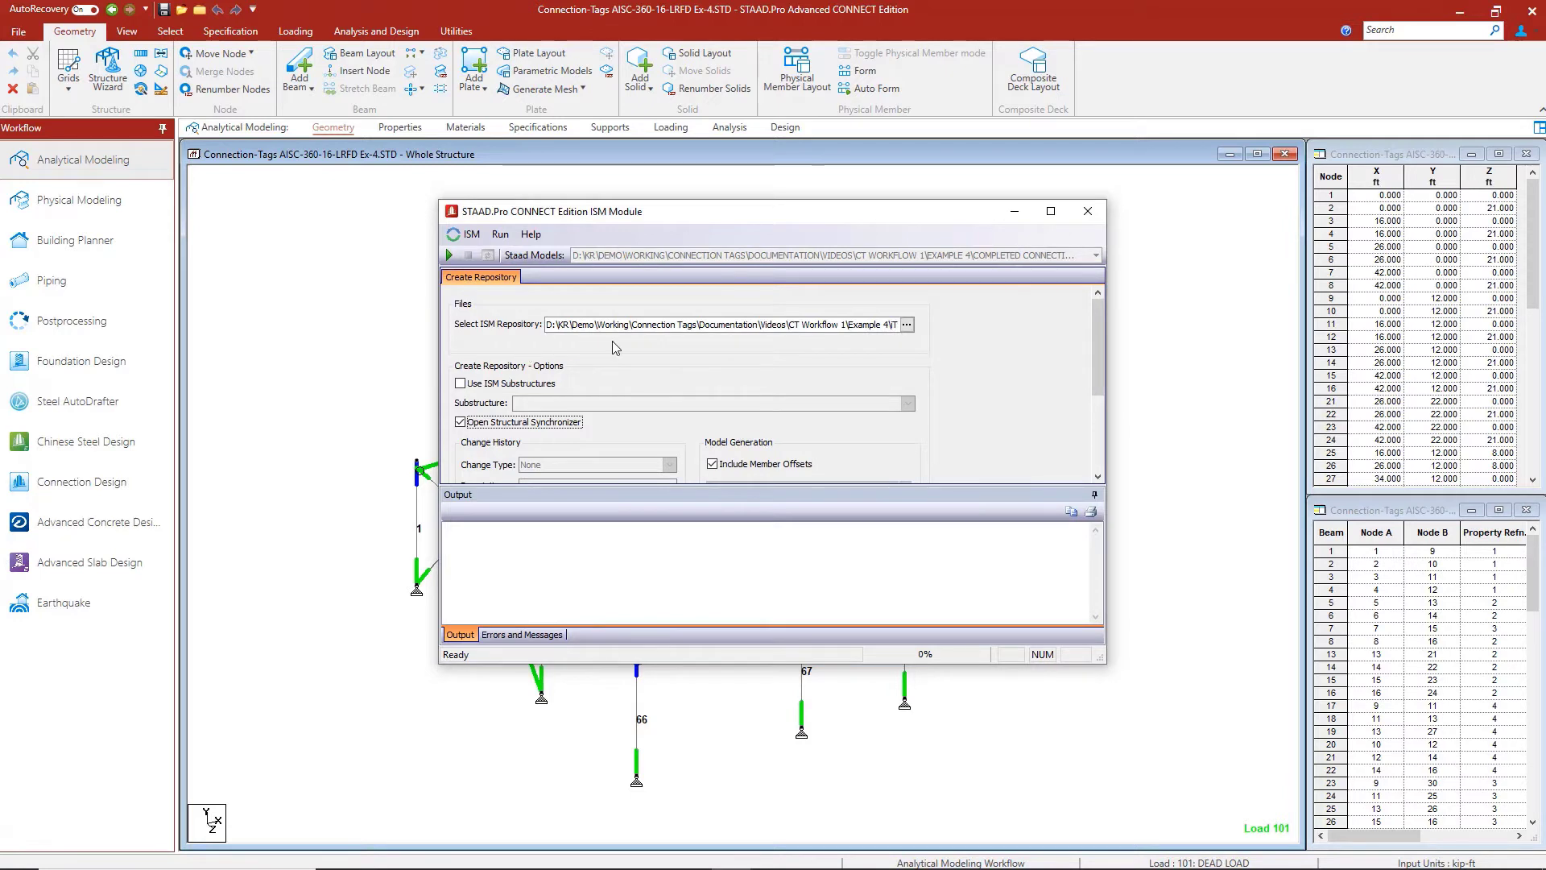
- Run the ISM Module and agree to create the new .ism.dgn repository file
{"action": "left_click", "coordinate": [449, 256]}
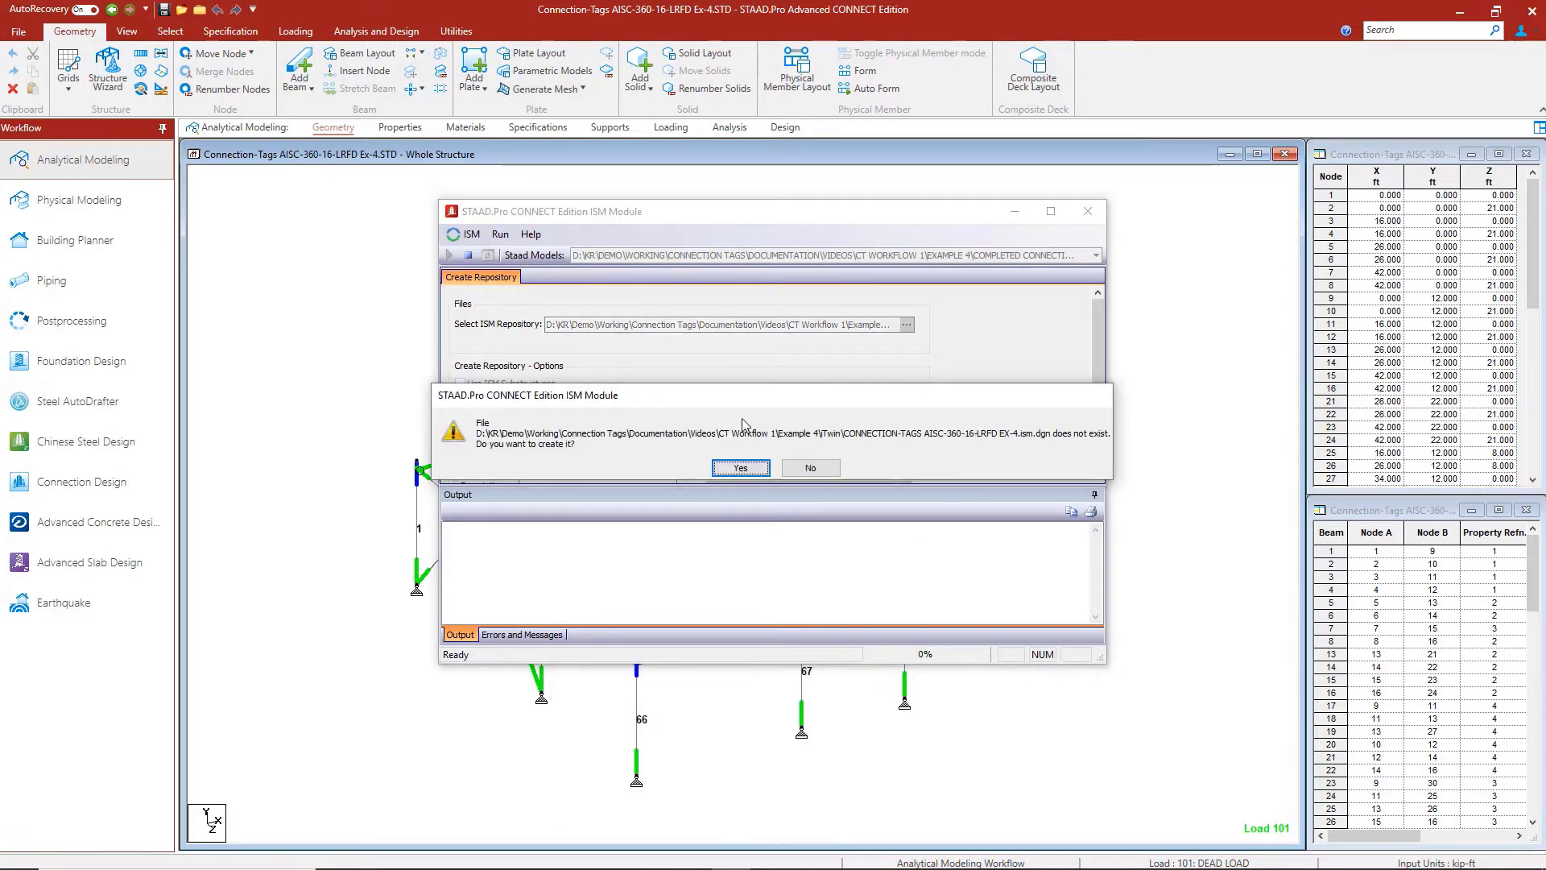
{"action": "left_click", "coordinate": [740, 469]}
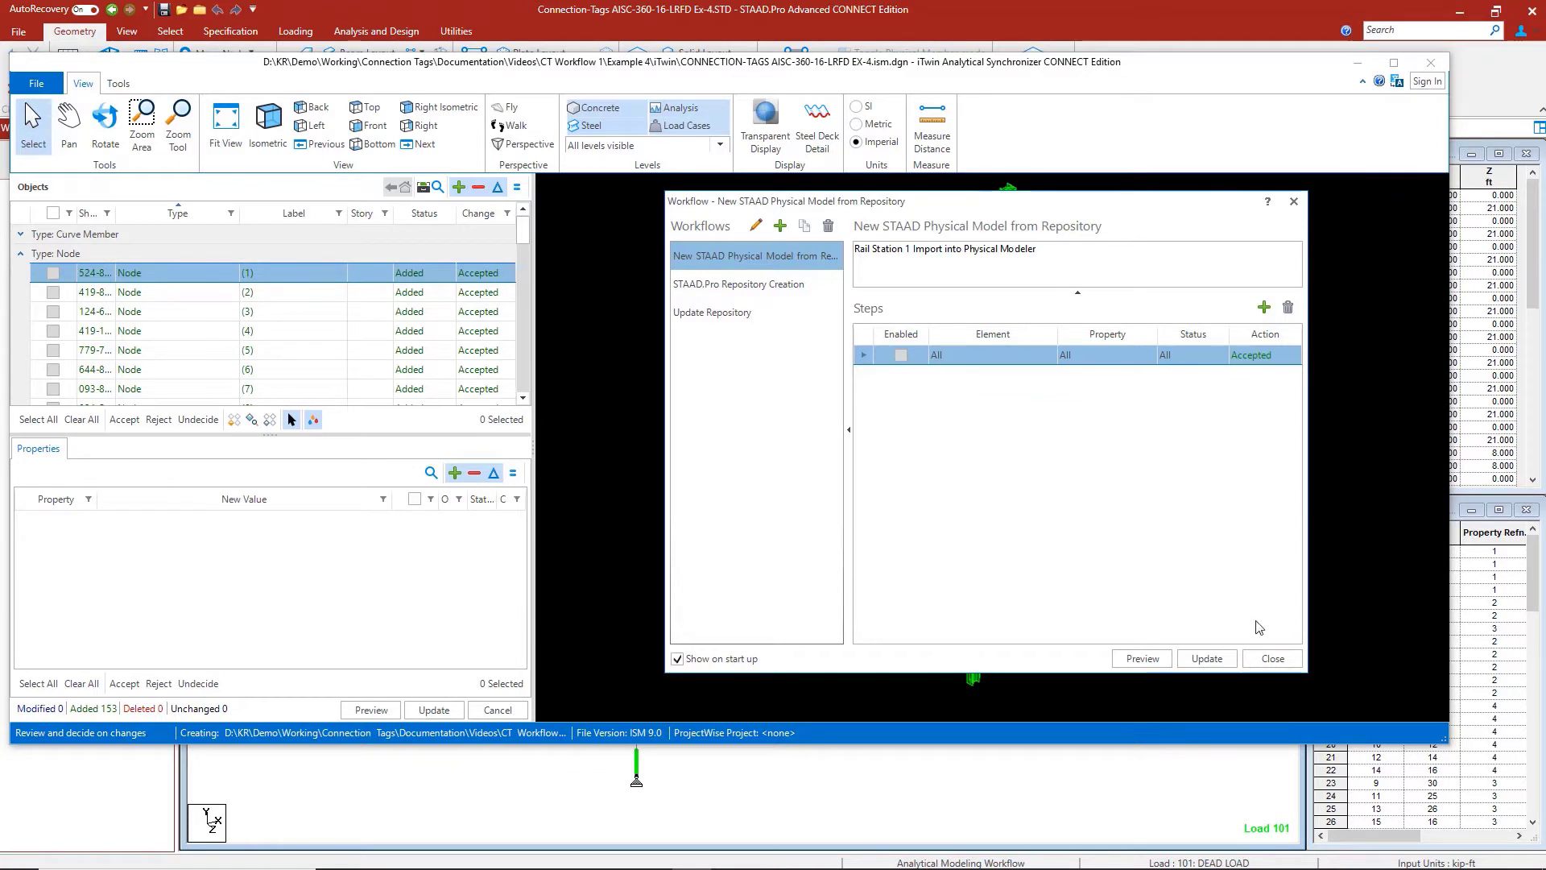
- Close the workflow window, select a beam and widen the Properties property-name column
{"action": "left_click", "coordinate": [1272, 658]}
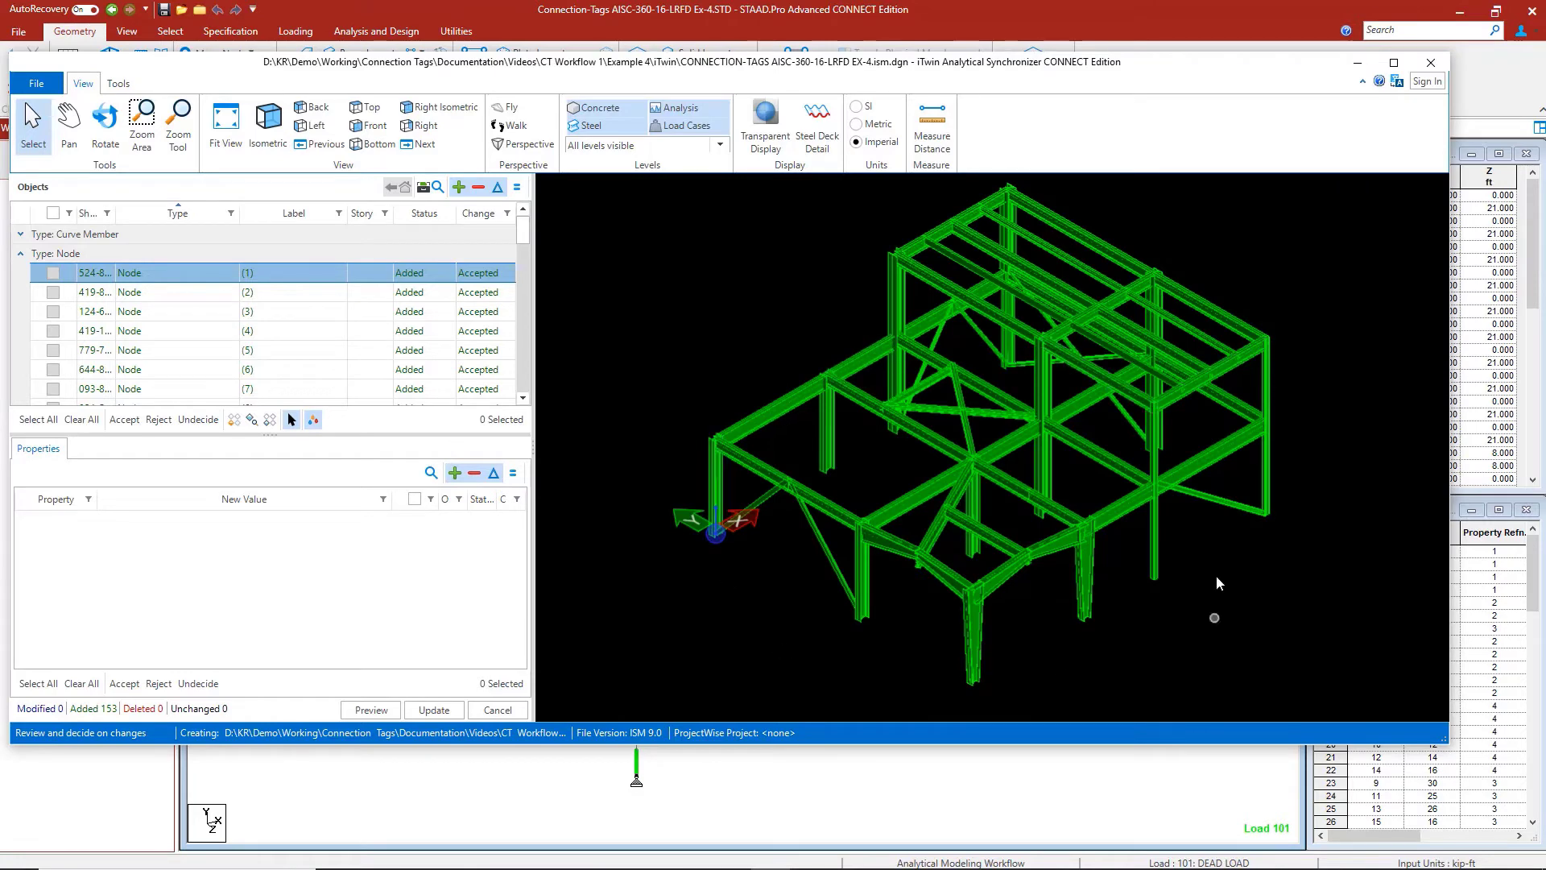
{"action": "left_click", "coordinate": [785, 414]}
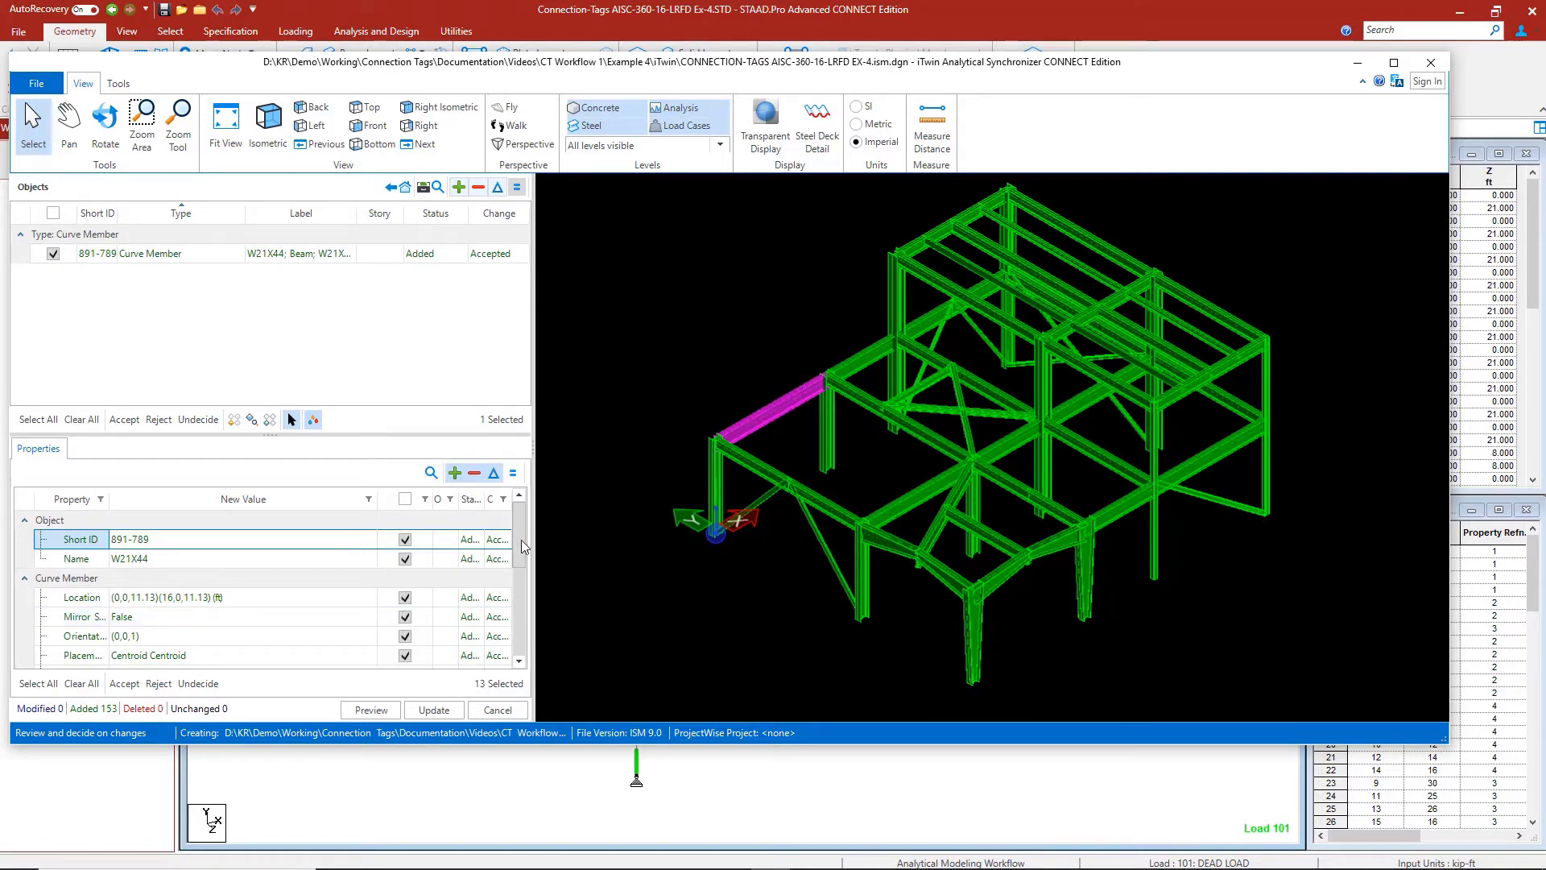
{"action": "left_click_drag", "start_coordinate": [521, 546], "coordinate": [519, 578]}
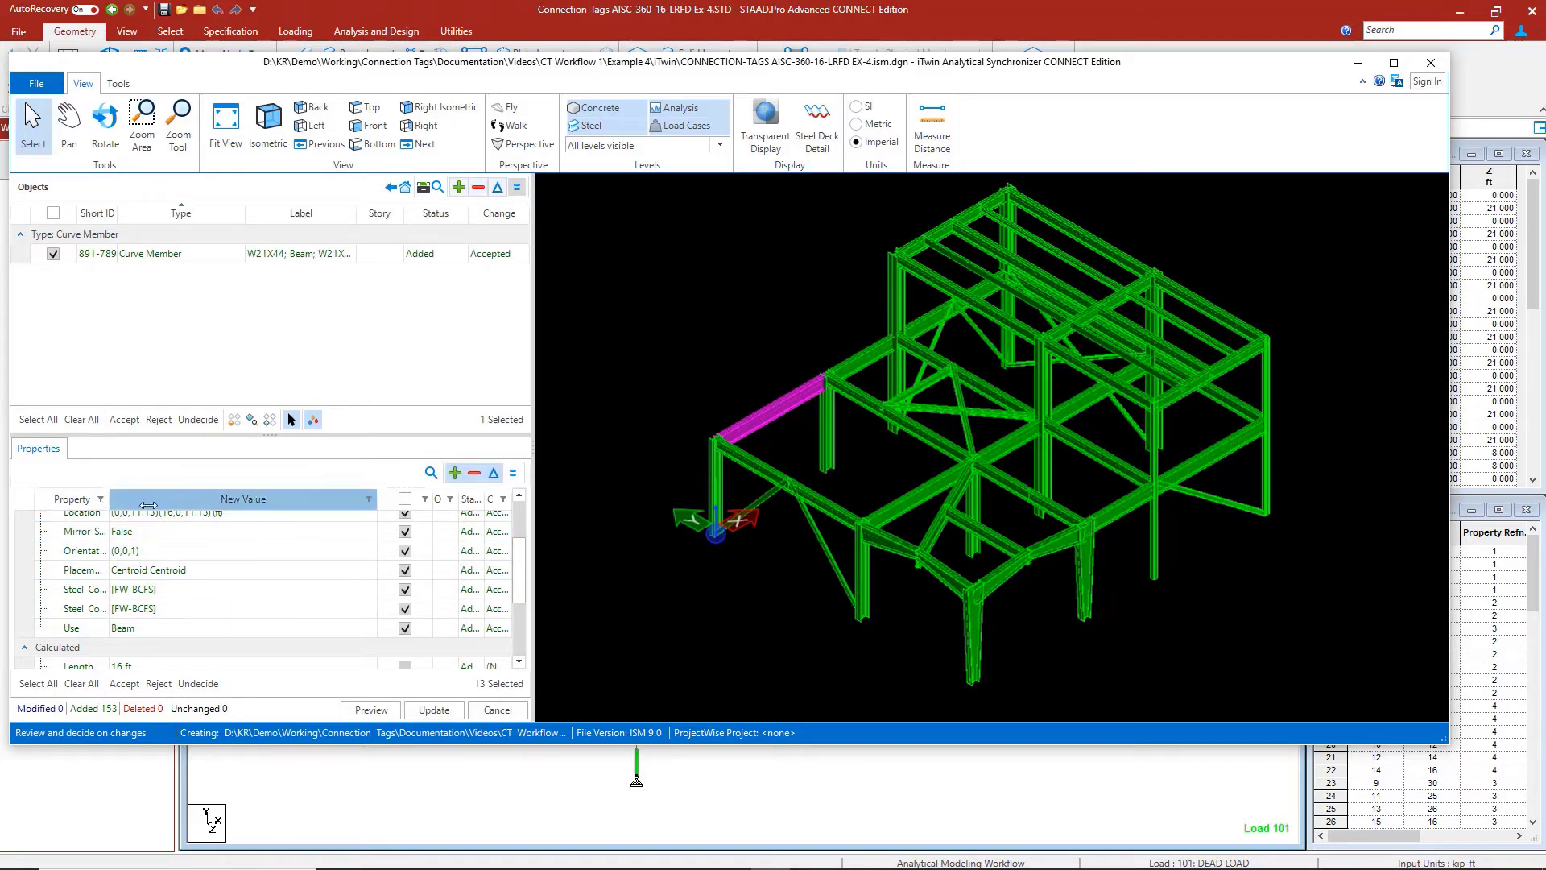
{"action": "double_click", "coordinate": [109, 502]}
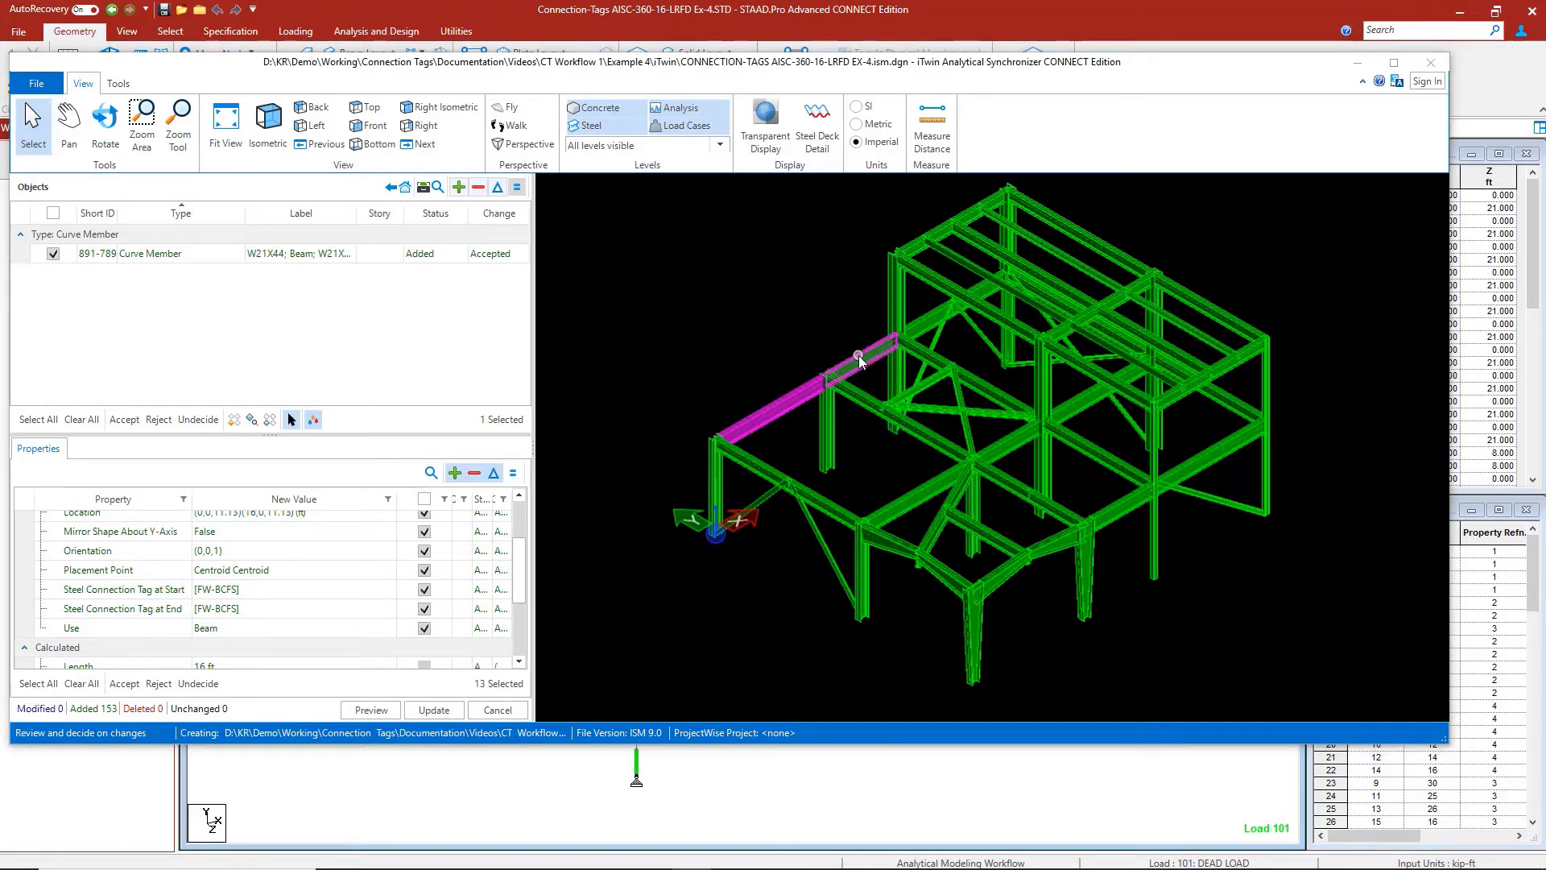
- Check the connection tags of members 231-634 and 349-866 in the Properties grid
{"action": "left_click", "coordinate": [858, 360]}
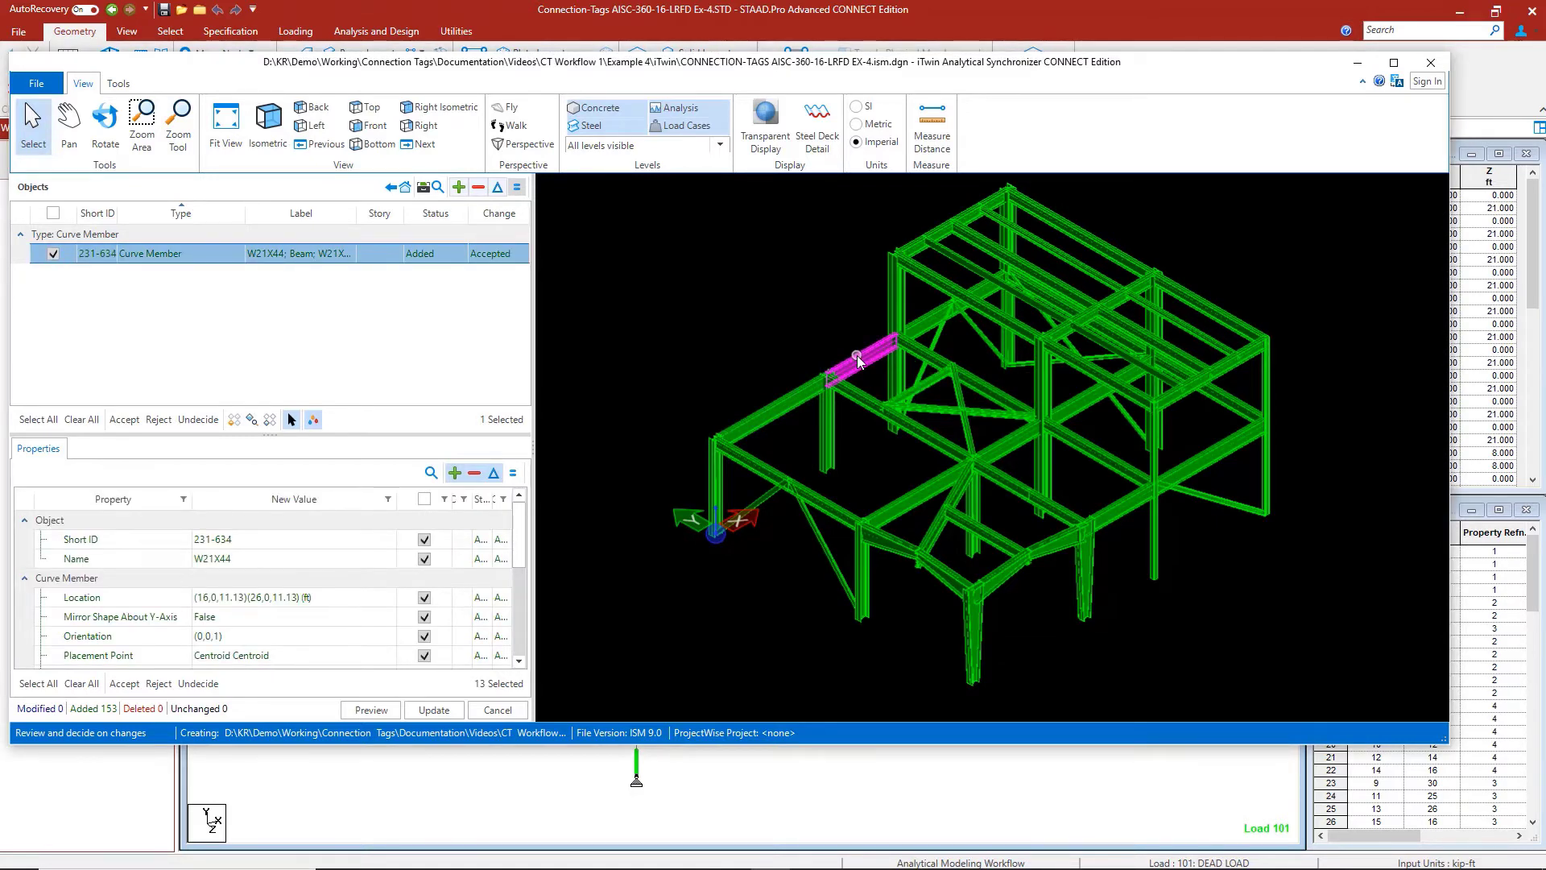
{"action": "left_click_drag", "start_coordinate": [520, 519], "coordinate": [519, 571]}
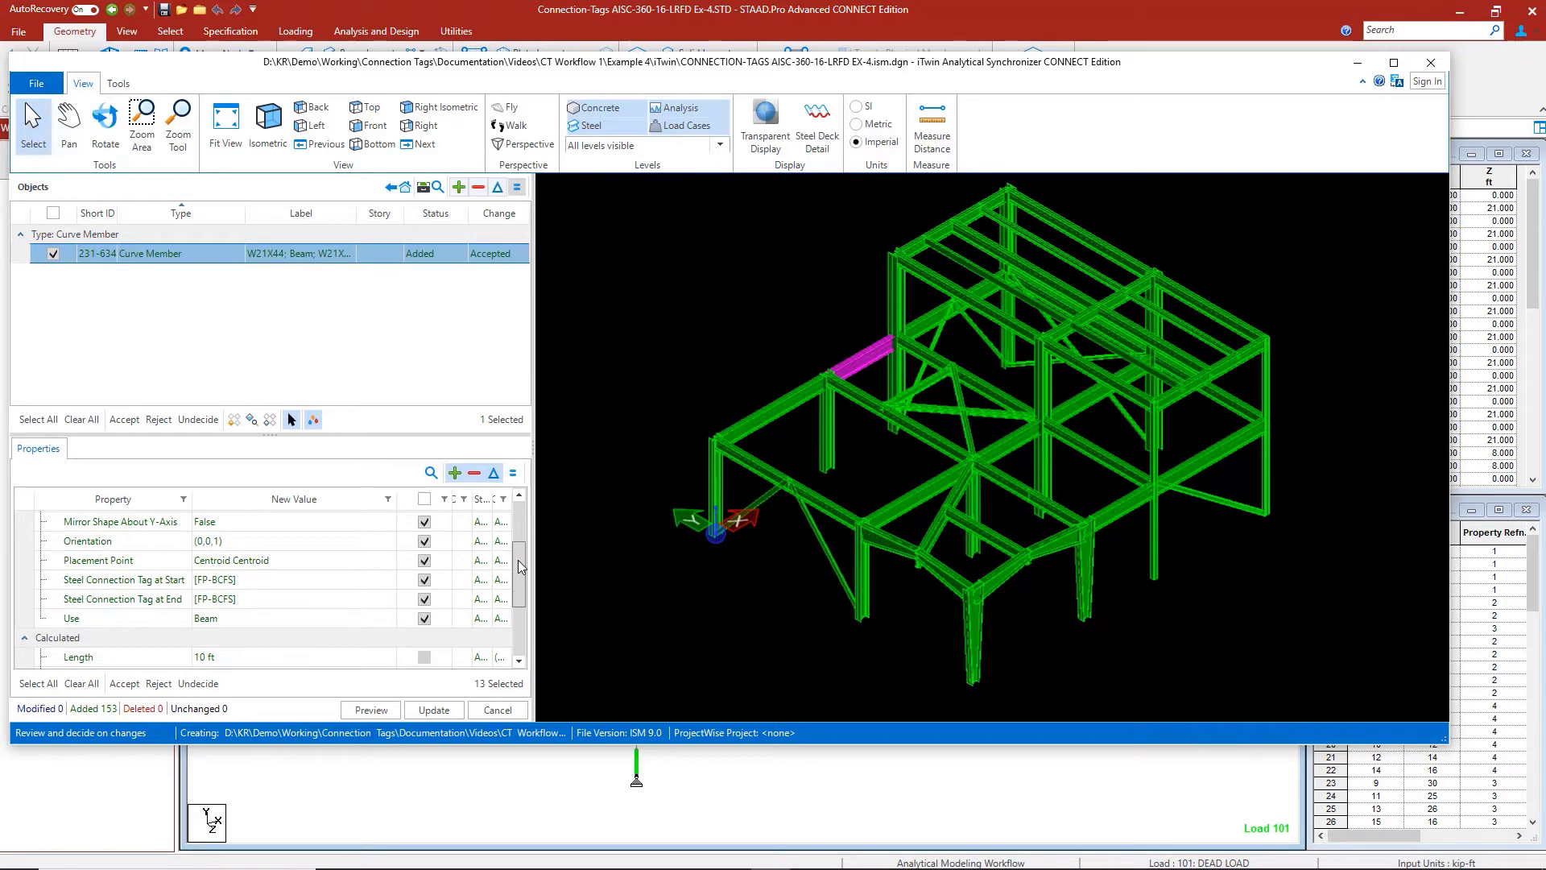
{"action": "left_click", "coordinate": [1057, 549]}
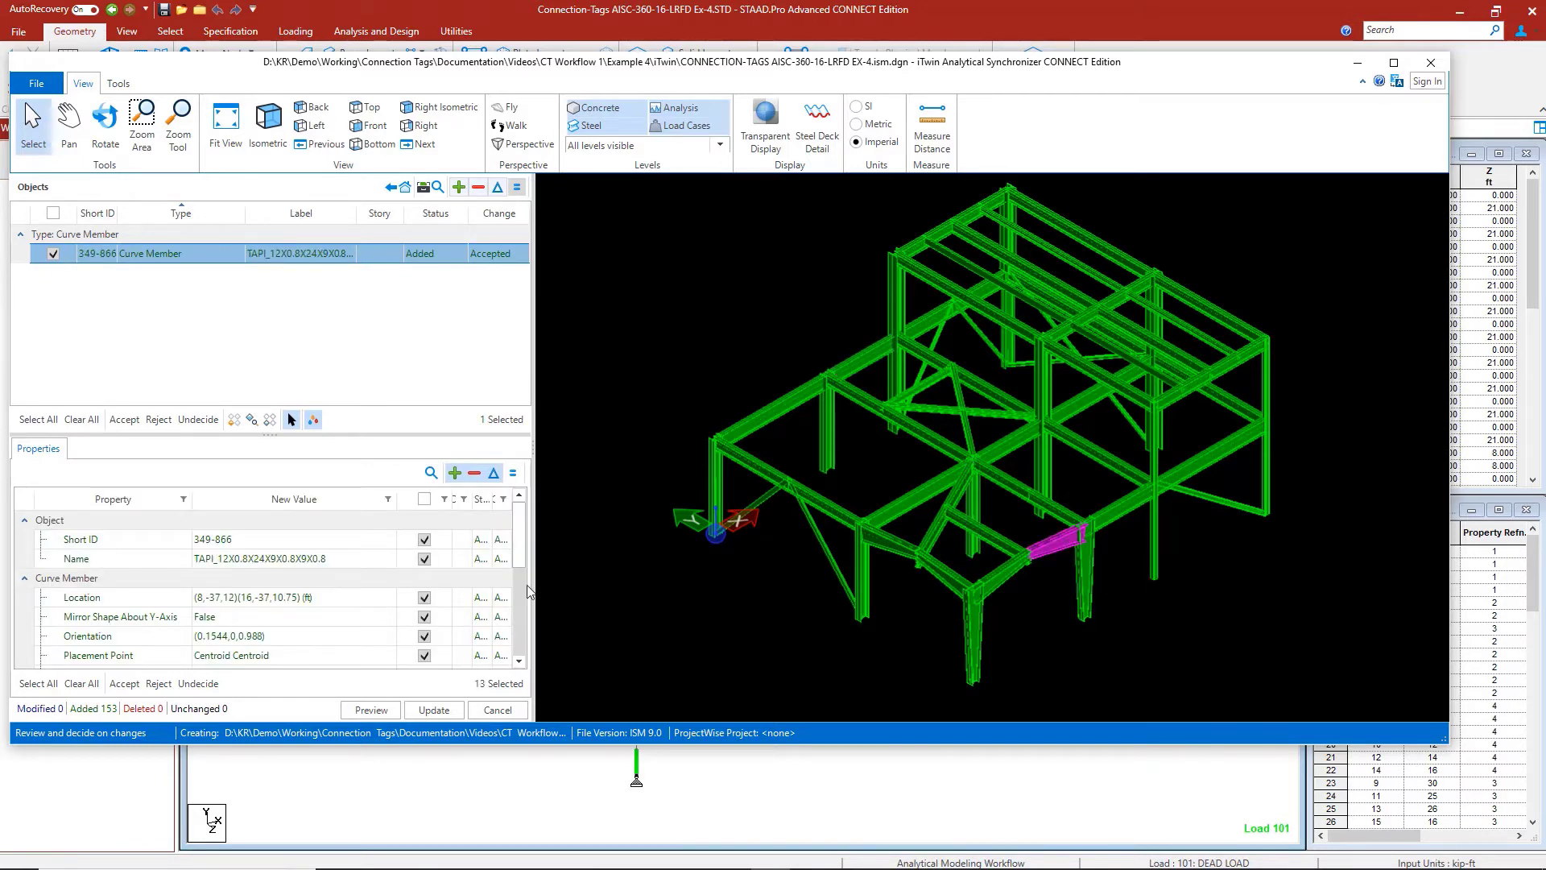
{"action": "left_click_drag", "start_coordinate": [520, 555], "coordinate": [521, 586]}
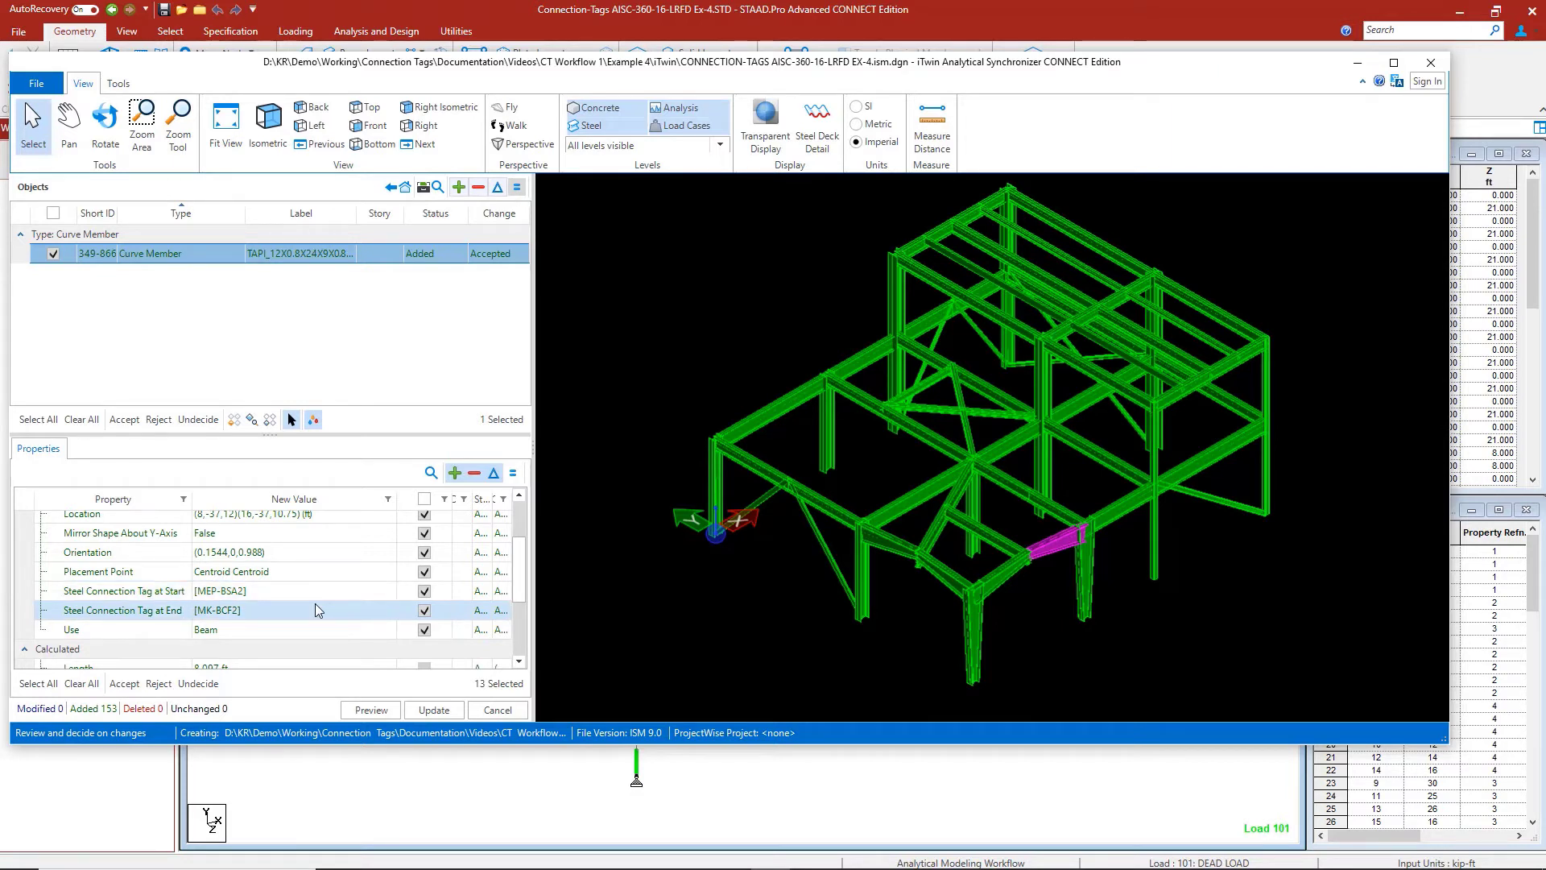
- Inspect beam 207-452's properties and its steel connection tag at start
{"action": "left_click", "coordinate": [1031, 245]}
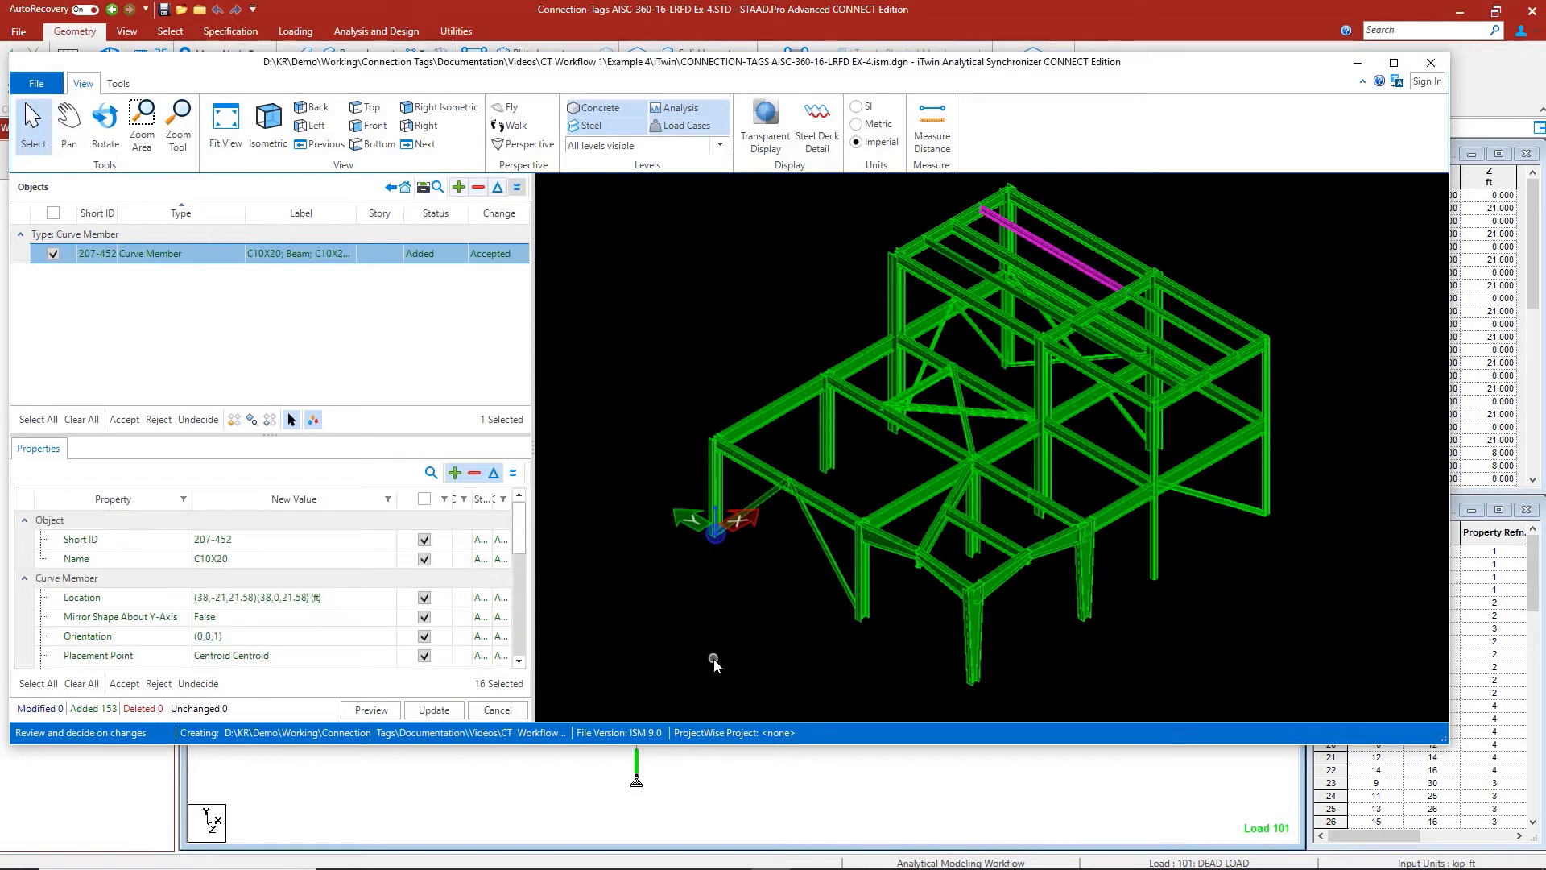
{"action": "mouse_move", "coordinate": [524, 540]}
{"action": "left_mouse_down"}
{"action": "mouse_move", "coordinate": [519, 603]}
{"action": "mouse_move", "coordinate": [519, 562]}
{"action": "left_mouse_up"}
{"action": "left_click", "coordinate": [286, 606]}
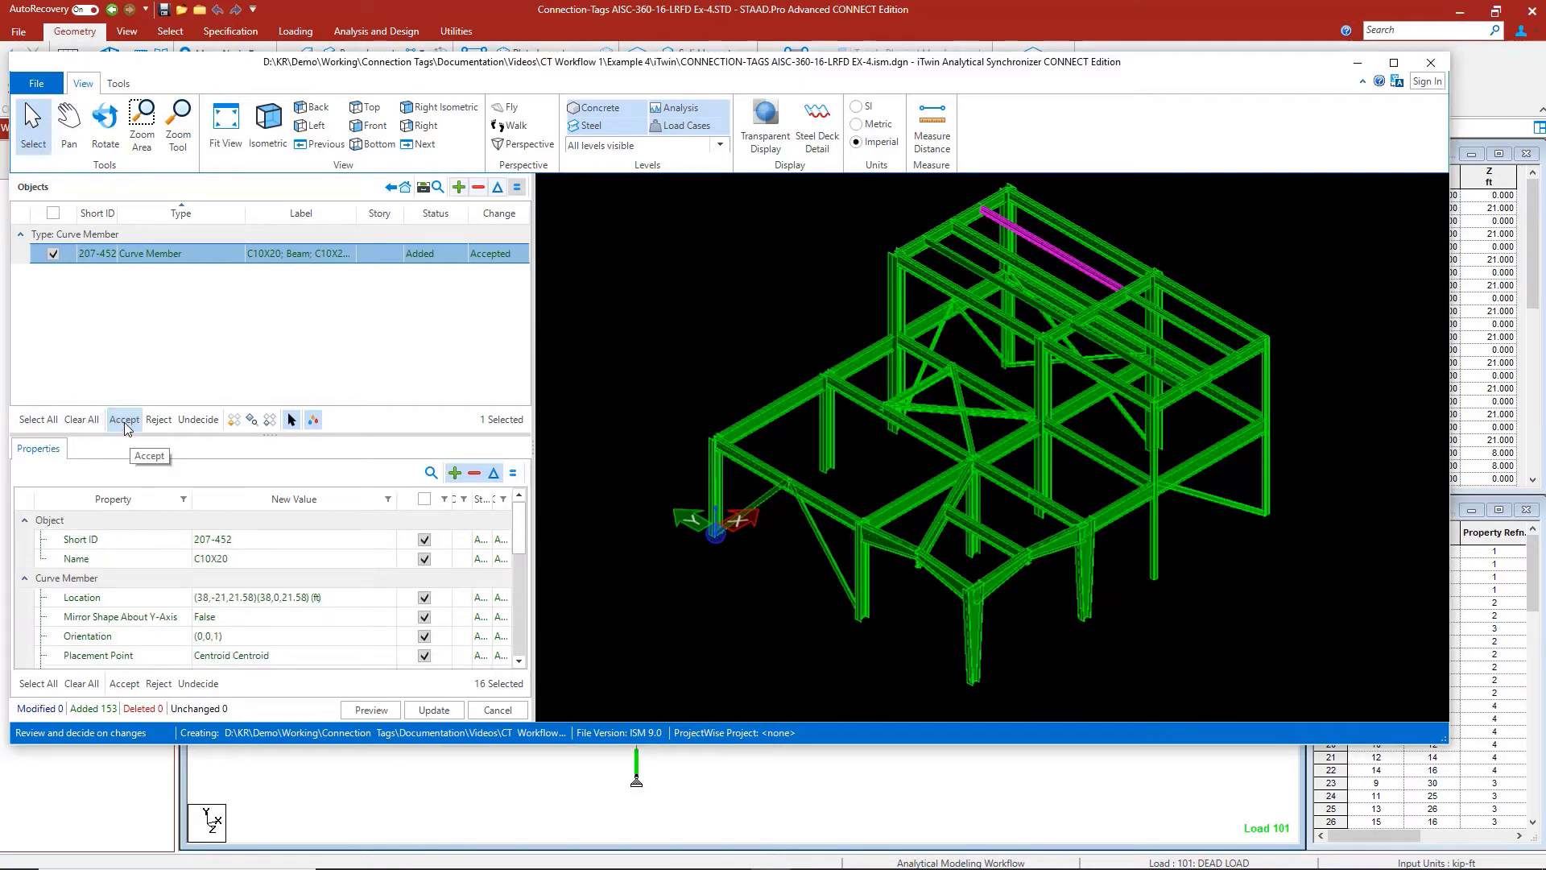
- Preview and commit the accepted changes as a Major Change, acknowledge success, and close the ISM Module
{"action": "left_click", "coordinate": [372, 710]}
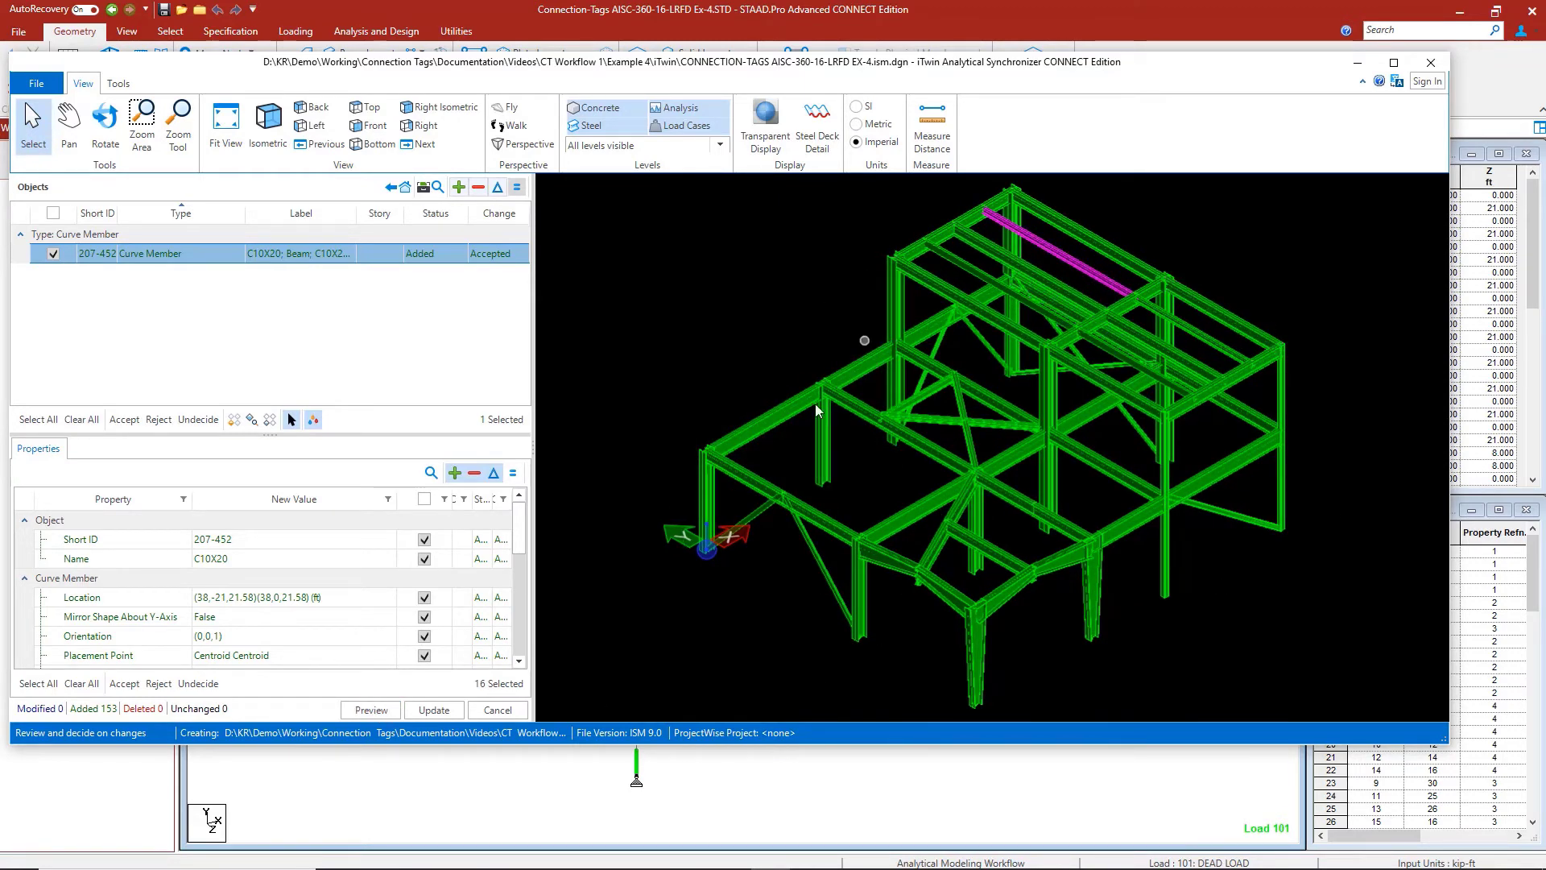
{"action": "left_click", "coordinate": [432, 712]}
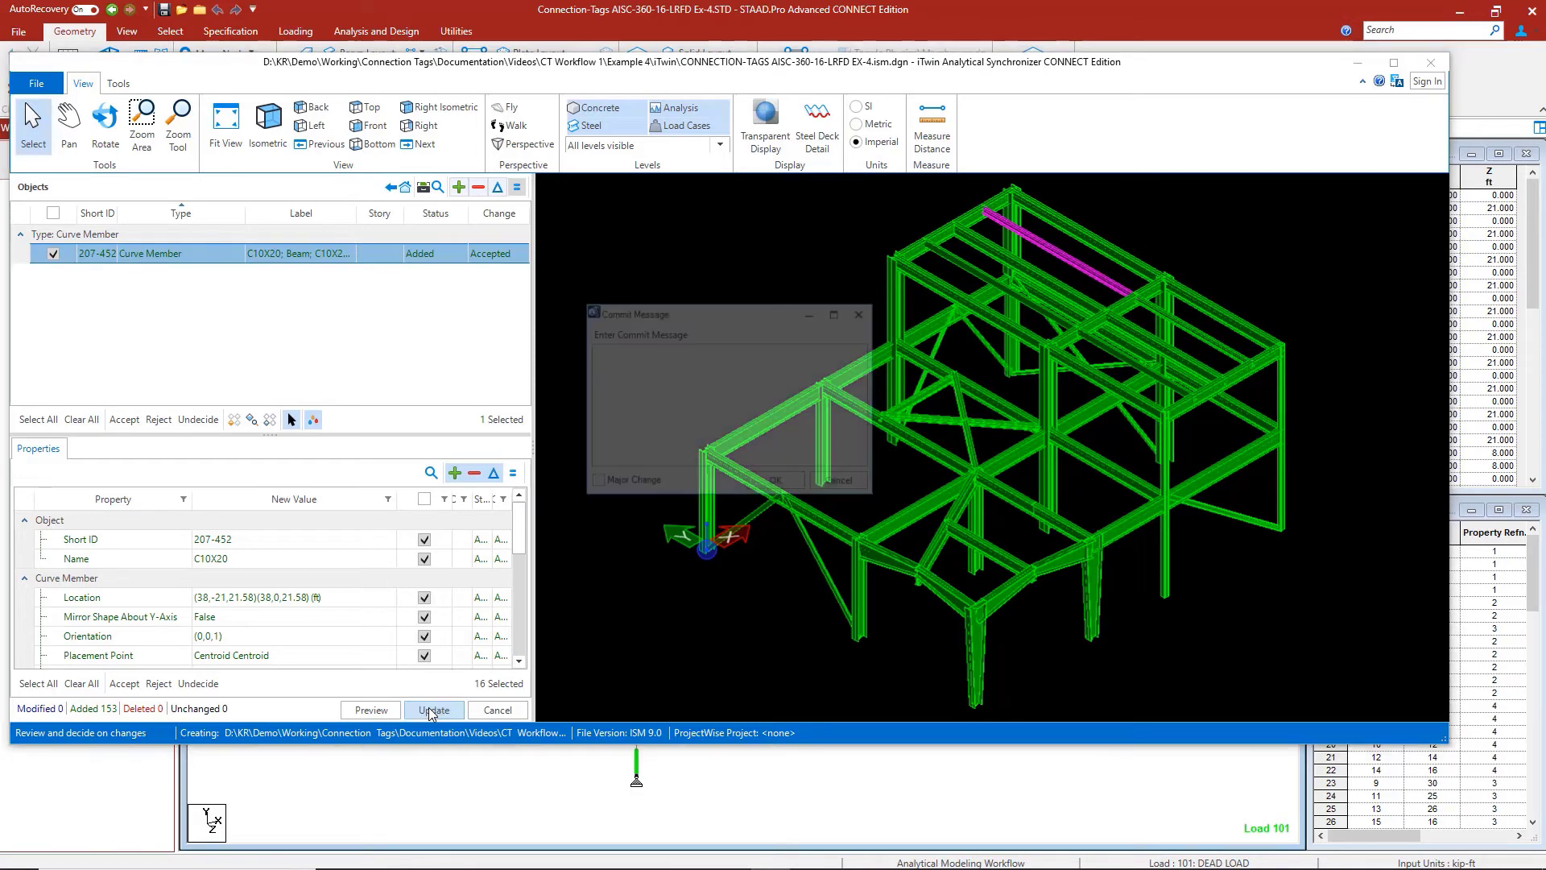
{"action": "left_click", "coordinate": [594, 482]}
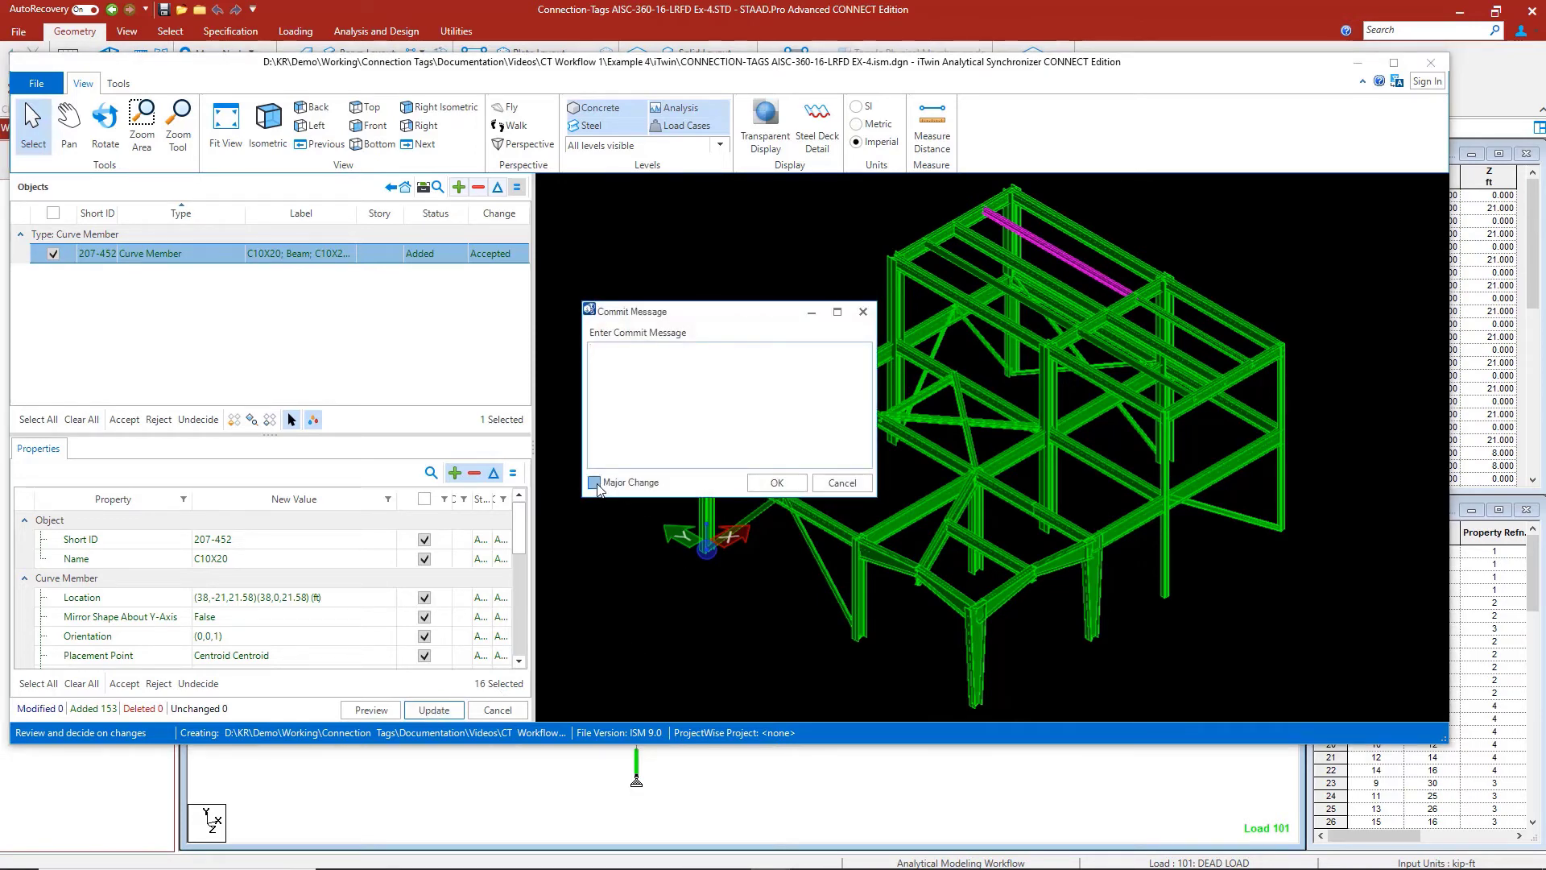
{"action": "left_click", "coordinate": [778, 483]}
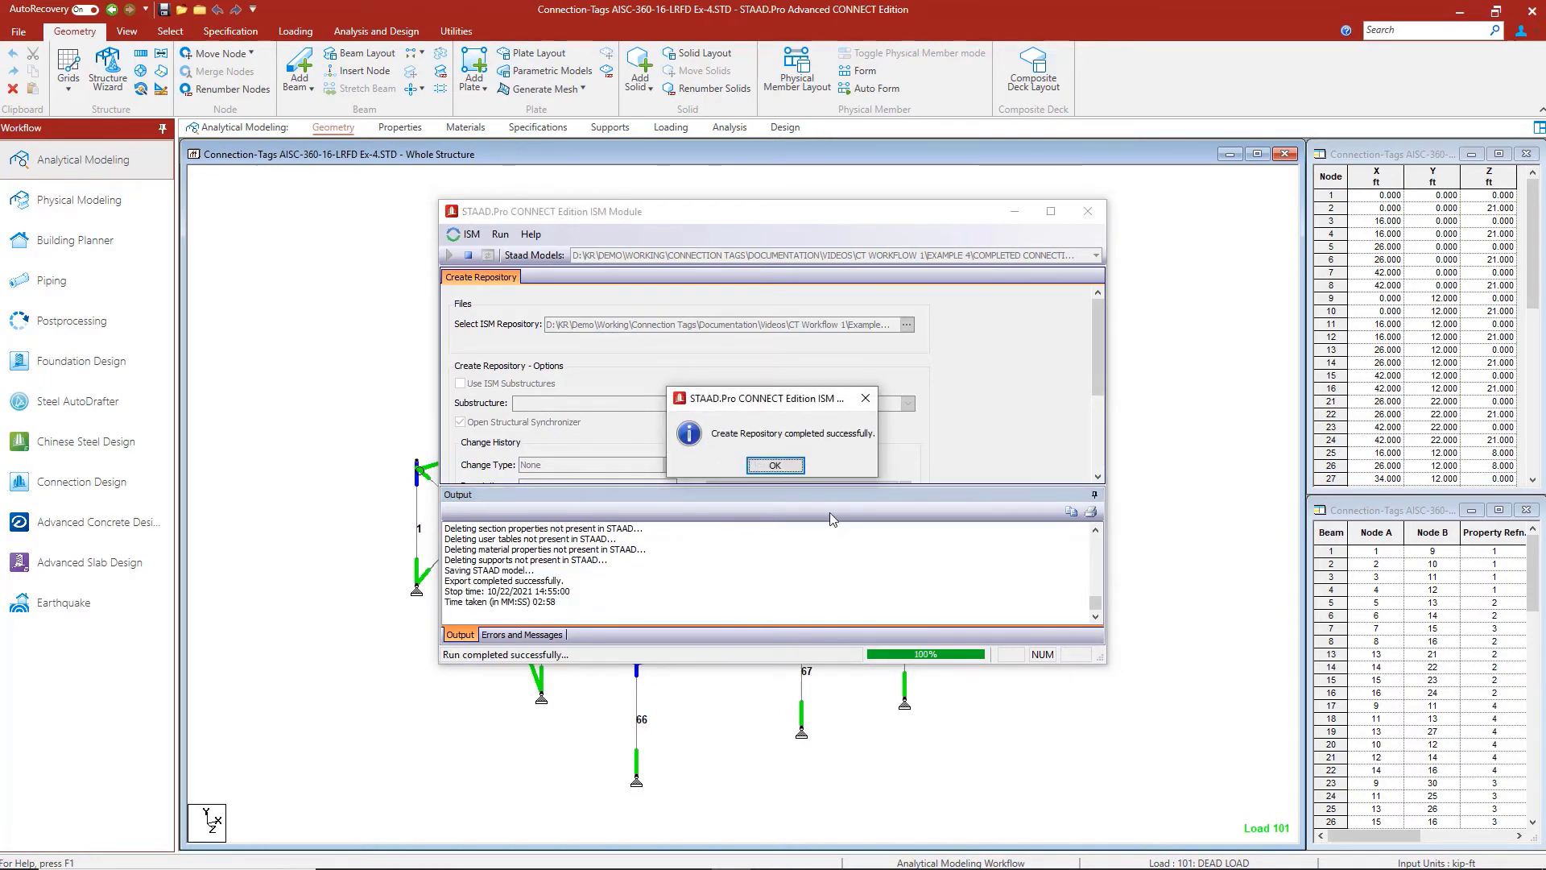
{"action": "left_click", "coordinate": [775, 466]}
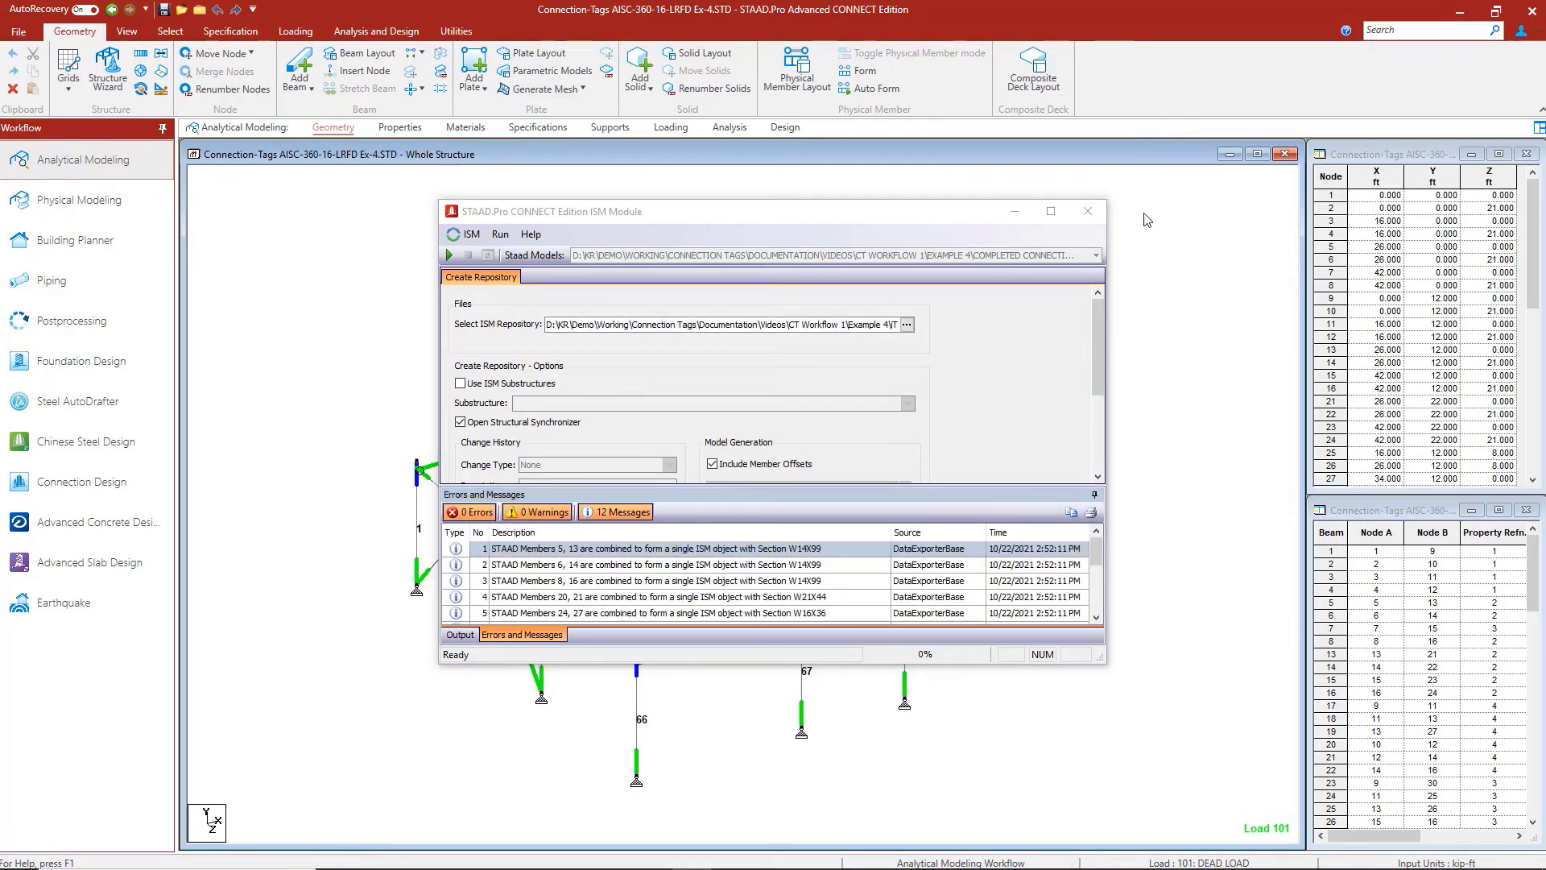
{"action": "left_click", "coordinate": [1088, 212]}
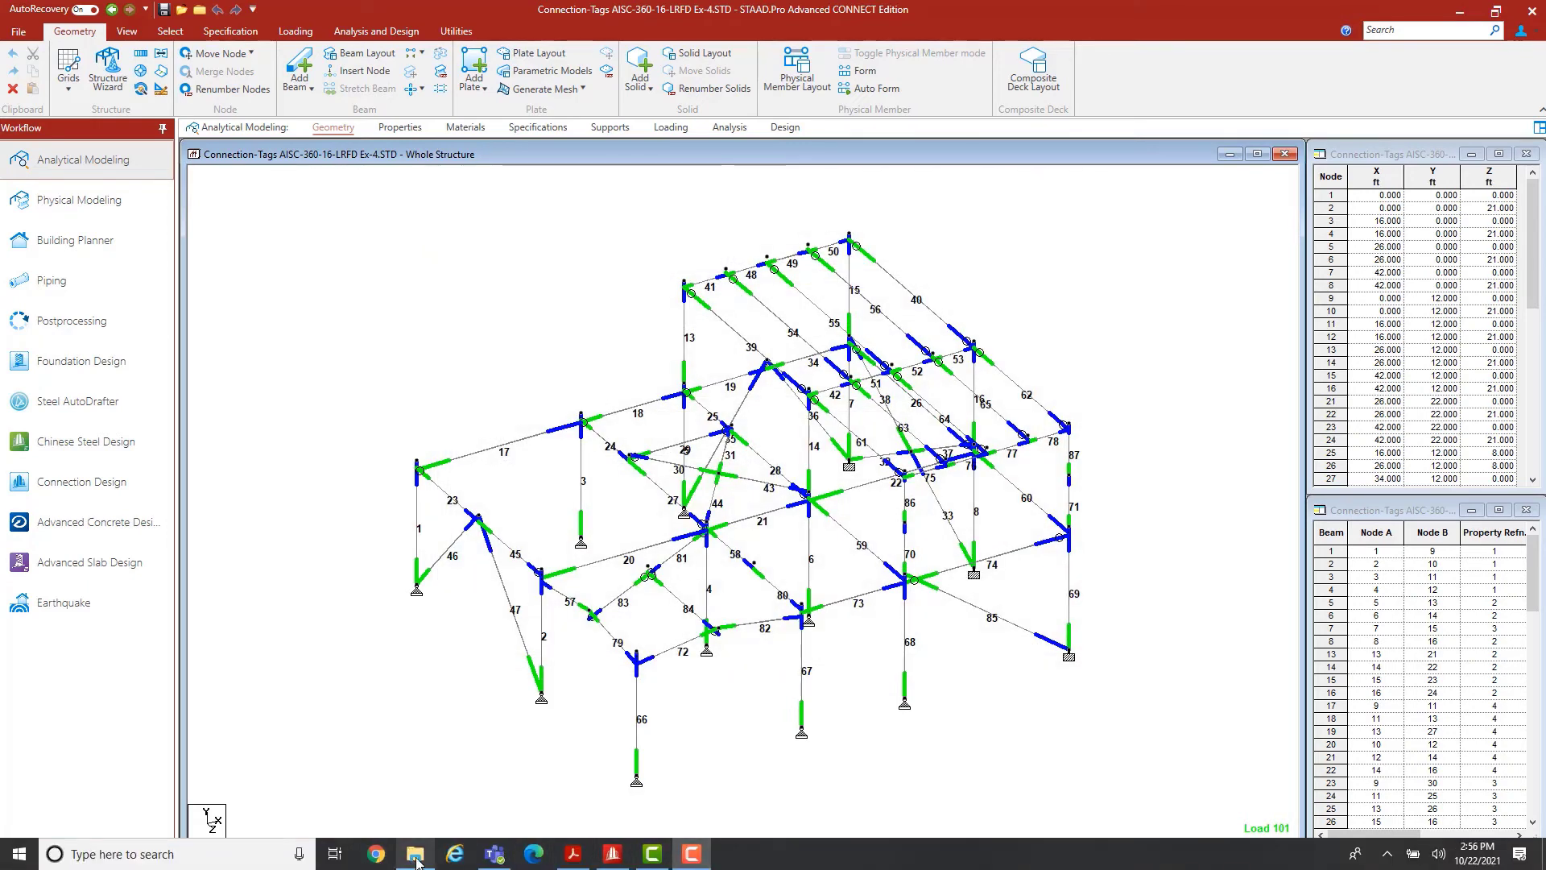
- Open CONNECTION-TAGS AISC-360-16-LRFD Ex-4.ism.dgn from File Explorer with iTwin Analytical Synchronizer
{"action": "left_click", "coordinate": [414, 853]}
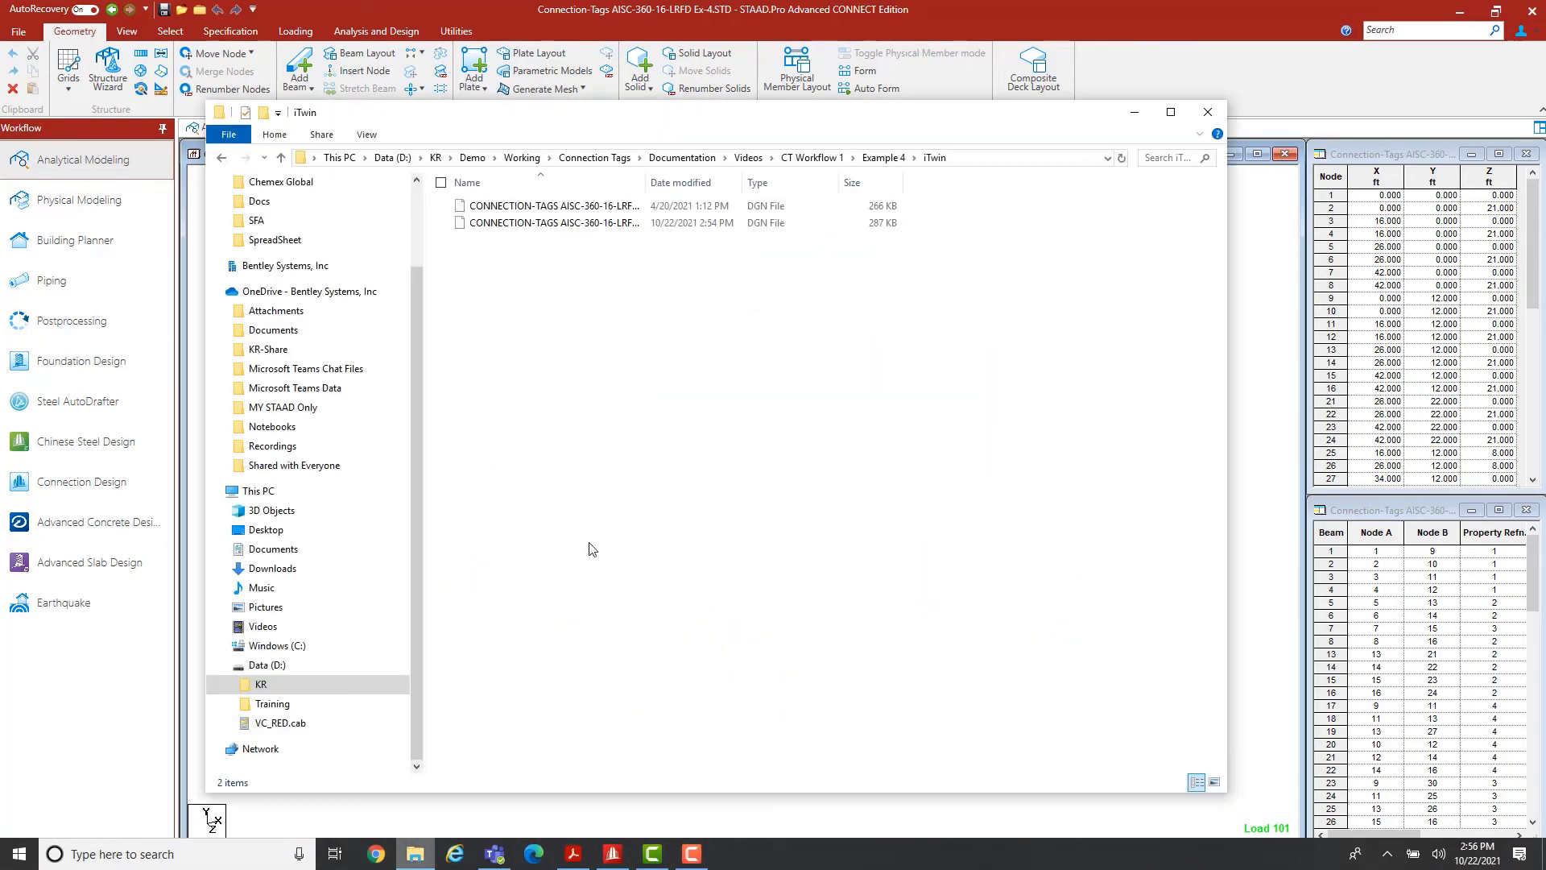
{"action": "right_click", "coordinate": [610, 229]}
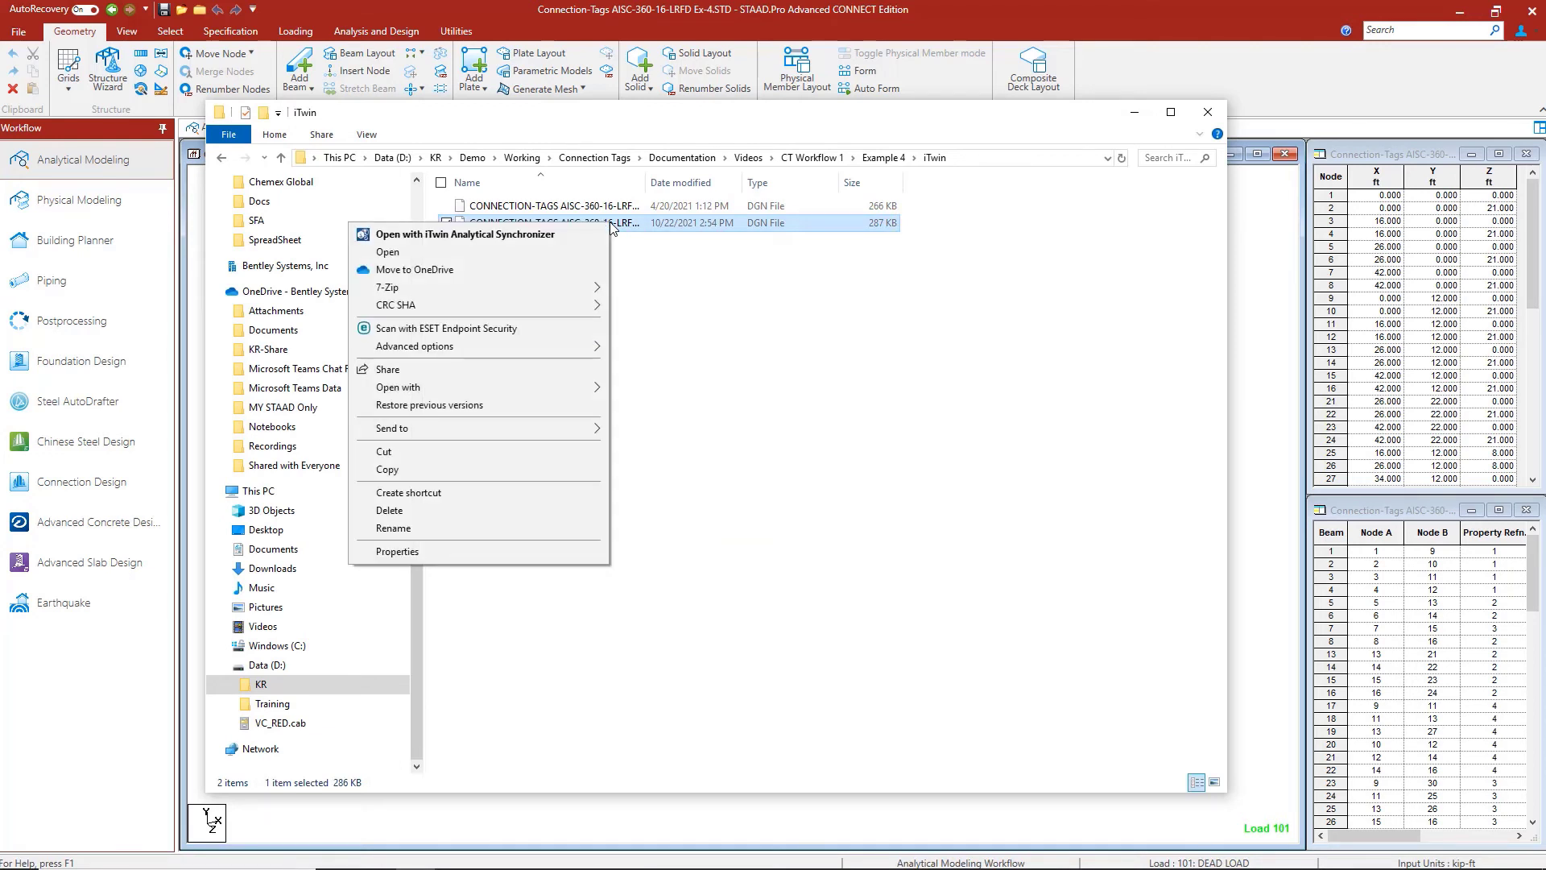
{"action": "left_click", "coordinate": [561, 236]}
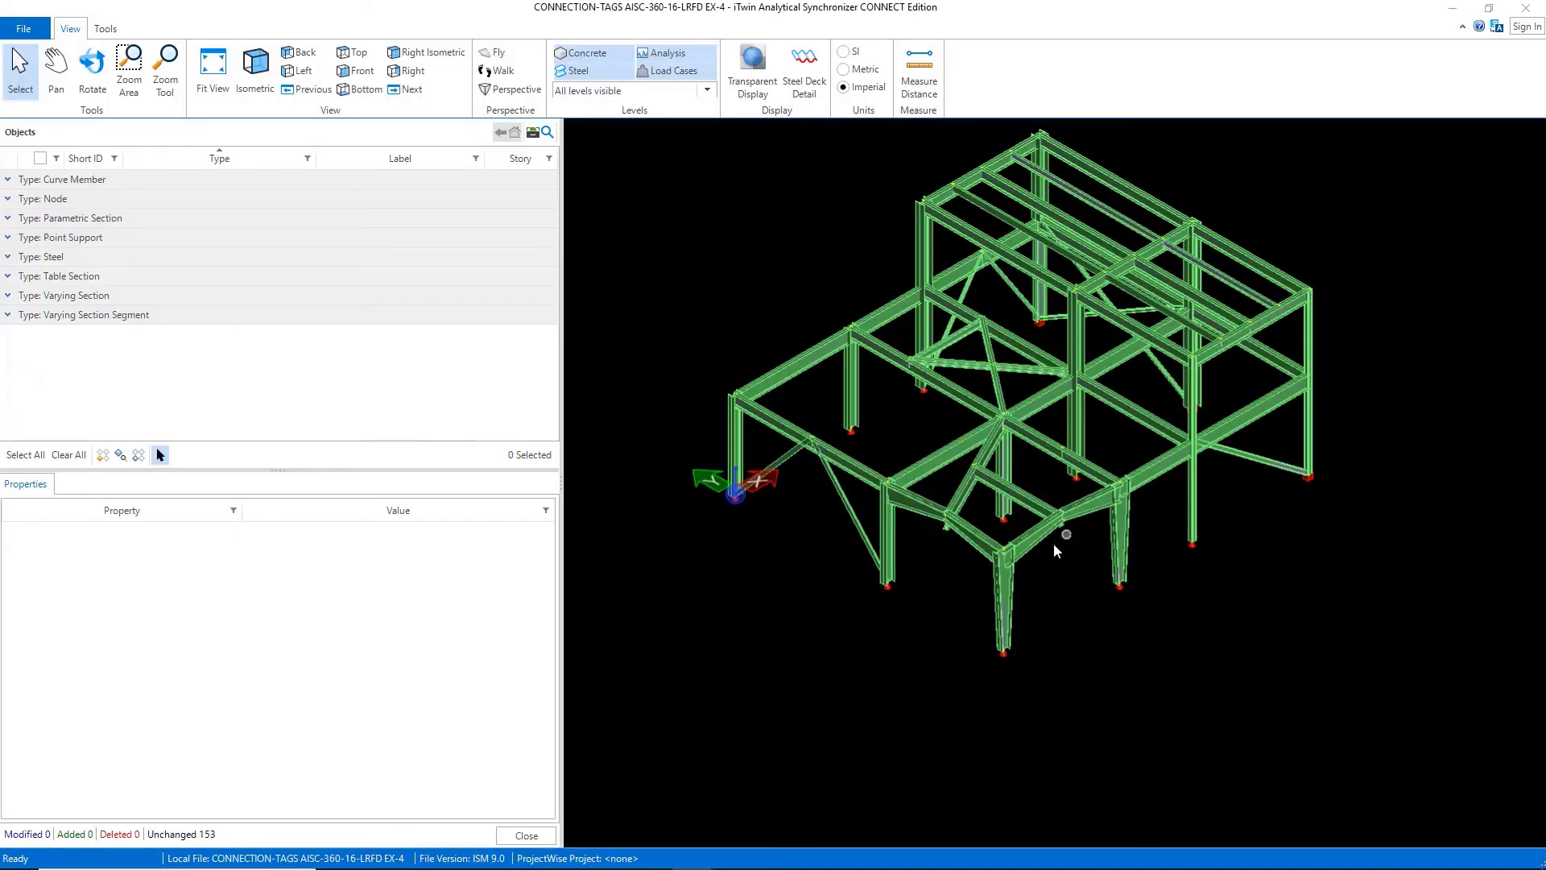
{"action": "left_click", "coordinate": [795, 380]}
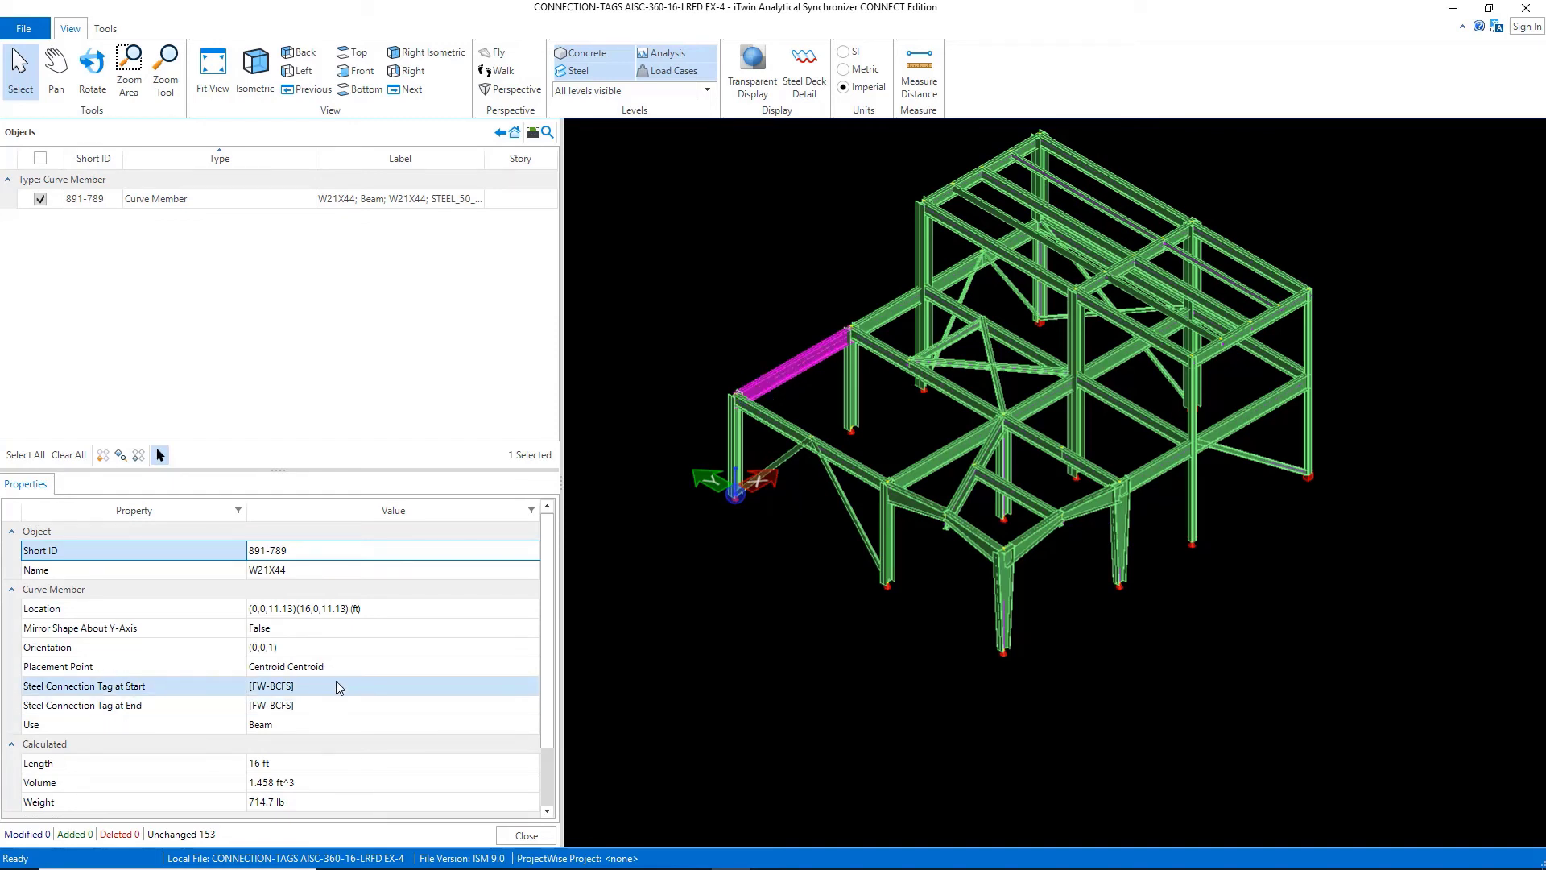
{"action": "left_click", "coordinate": [927, 459]}
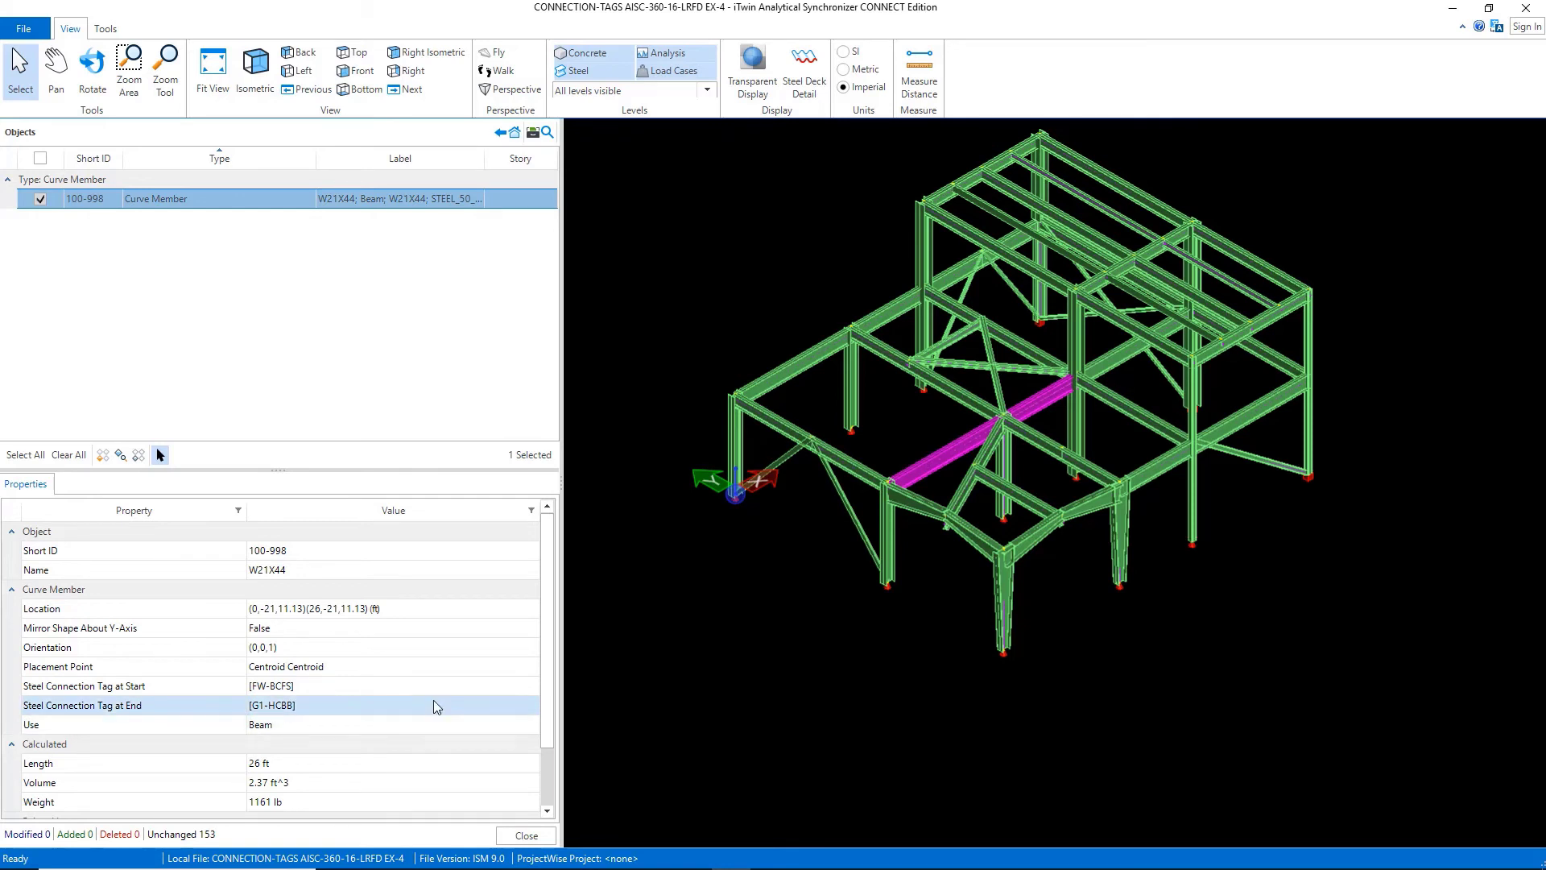
{"action": "left_click", "coordinate": [1011, 493]}
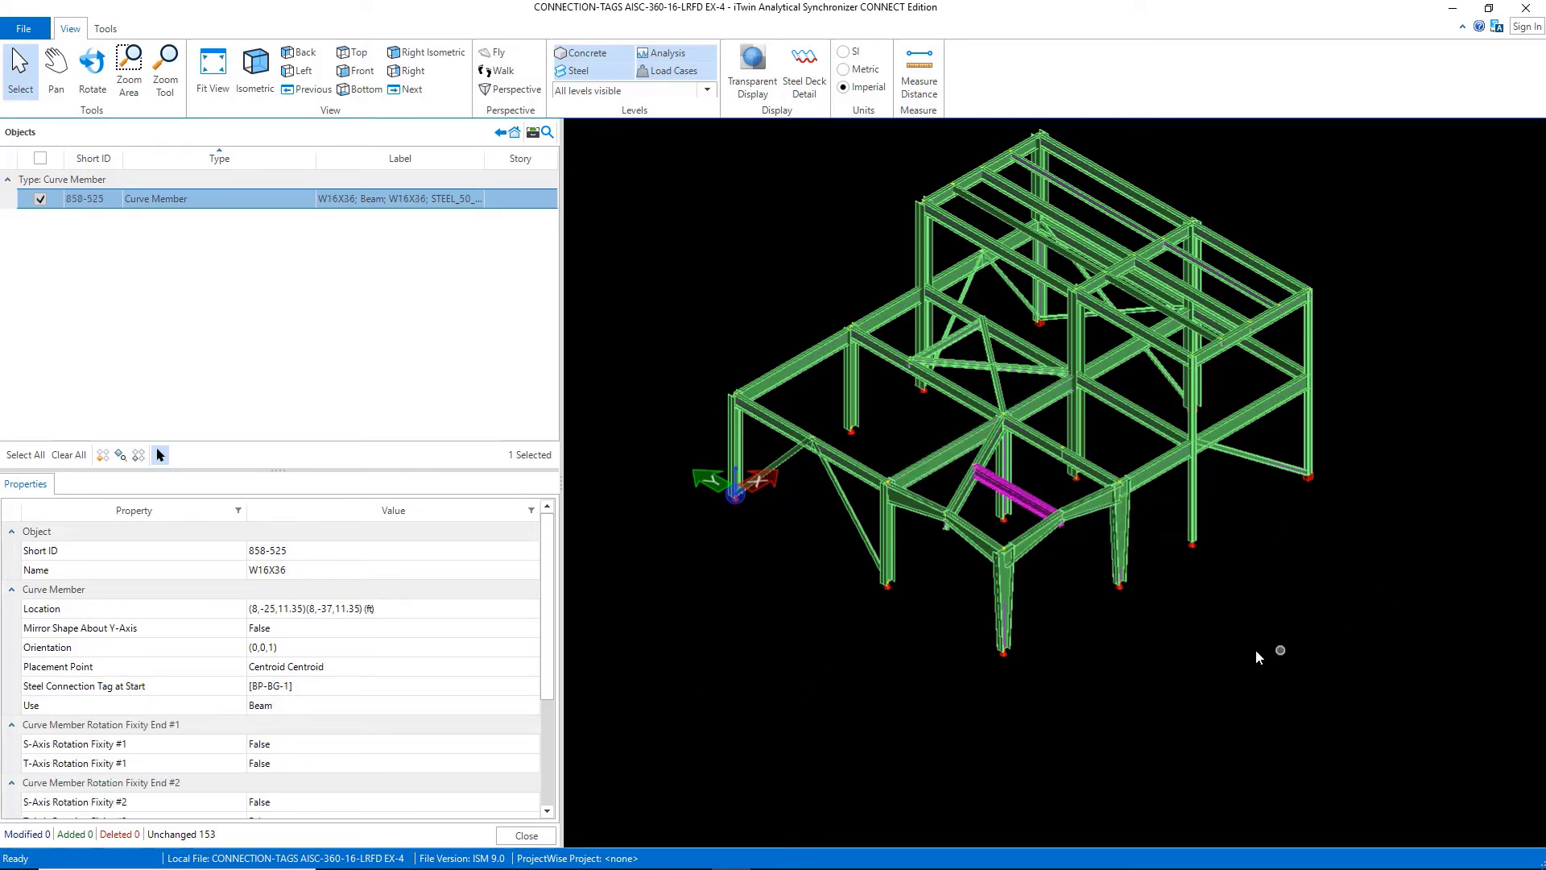
{"action": "left_click", "coordinate": [974, 548]}
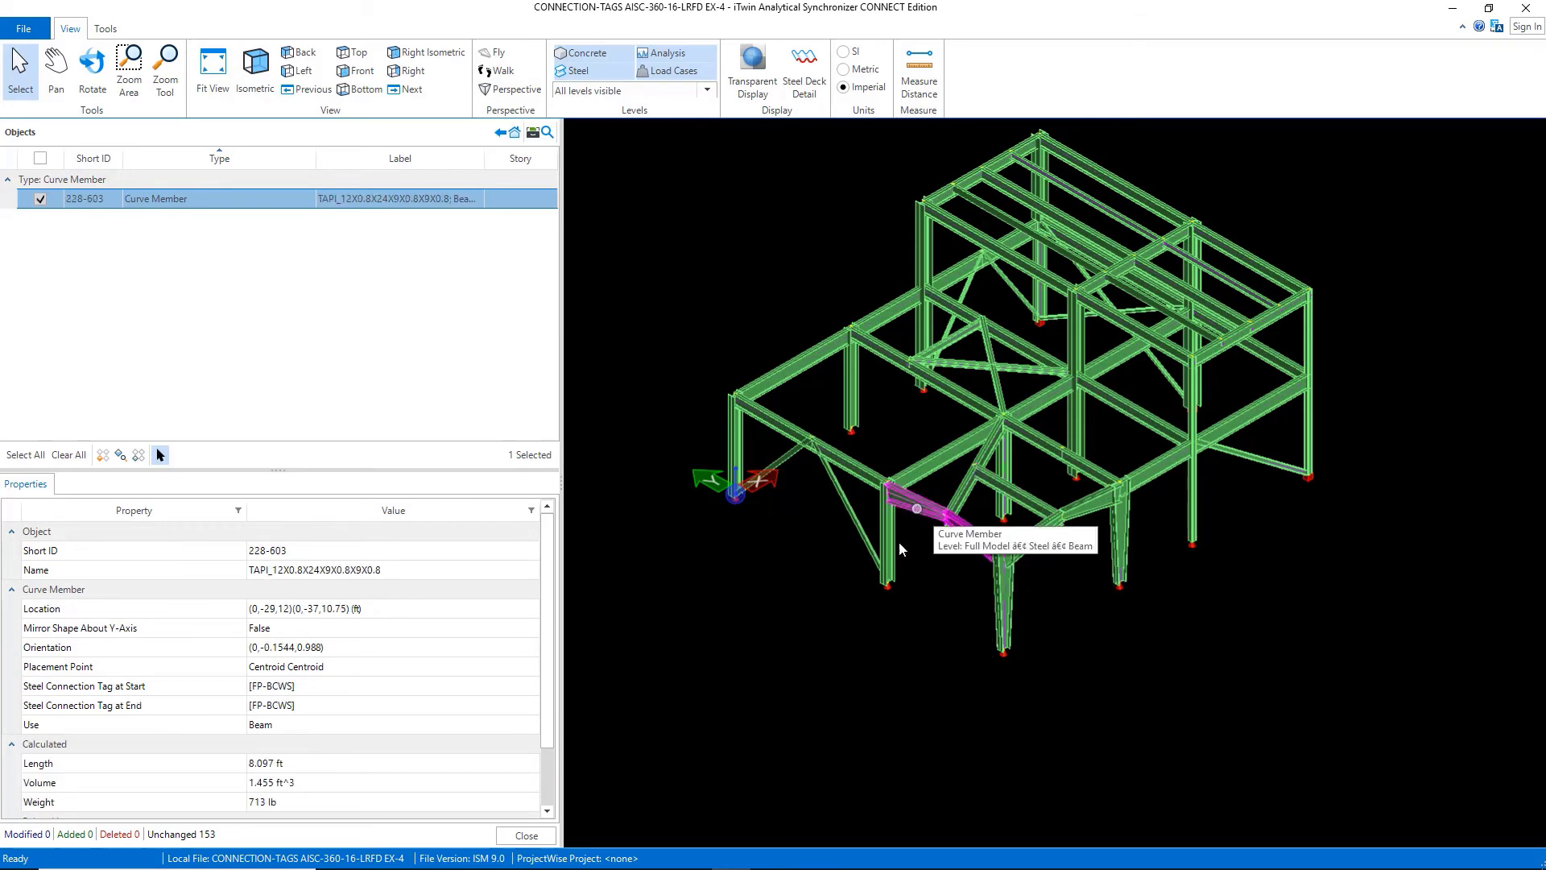
{"action": "left_click", "coordinate": [834, 488]}
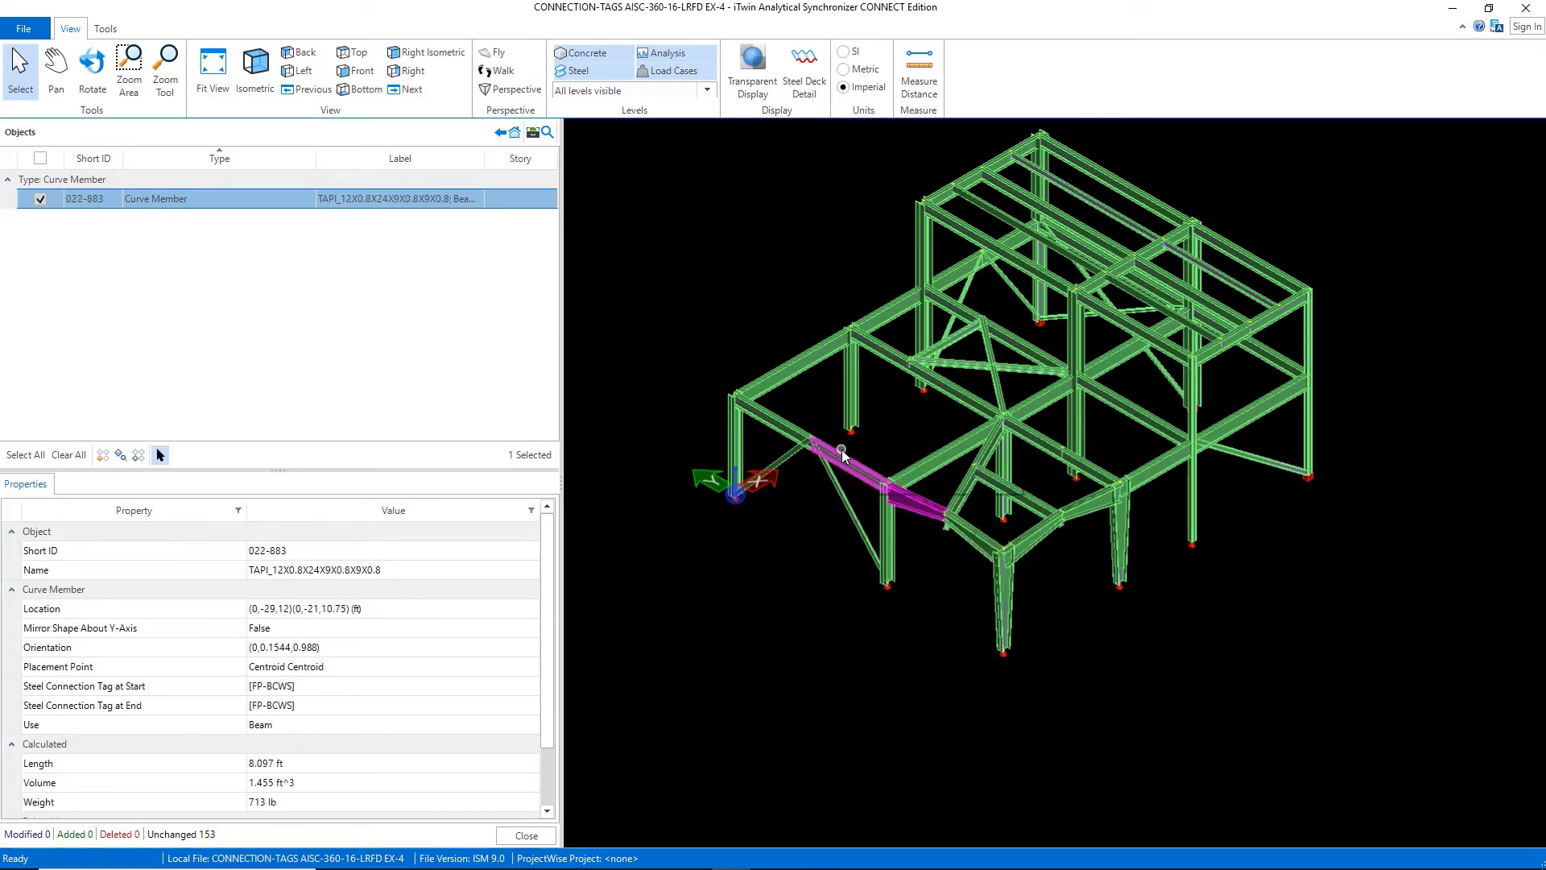
{"action": "left_click", "coordinate": [842, 451]}
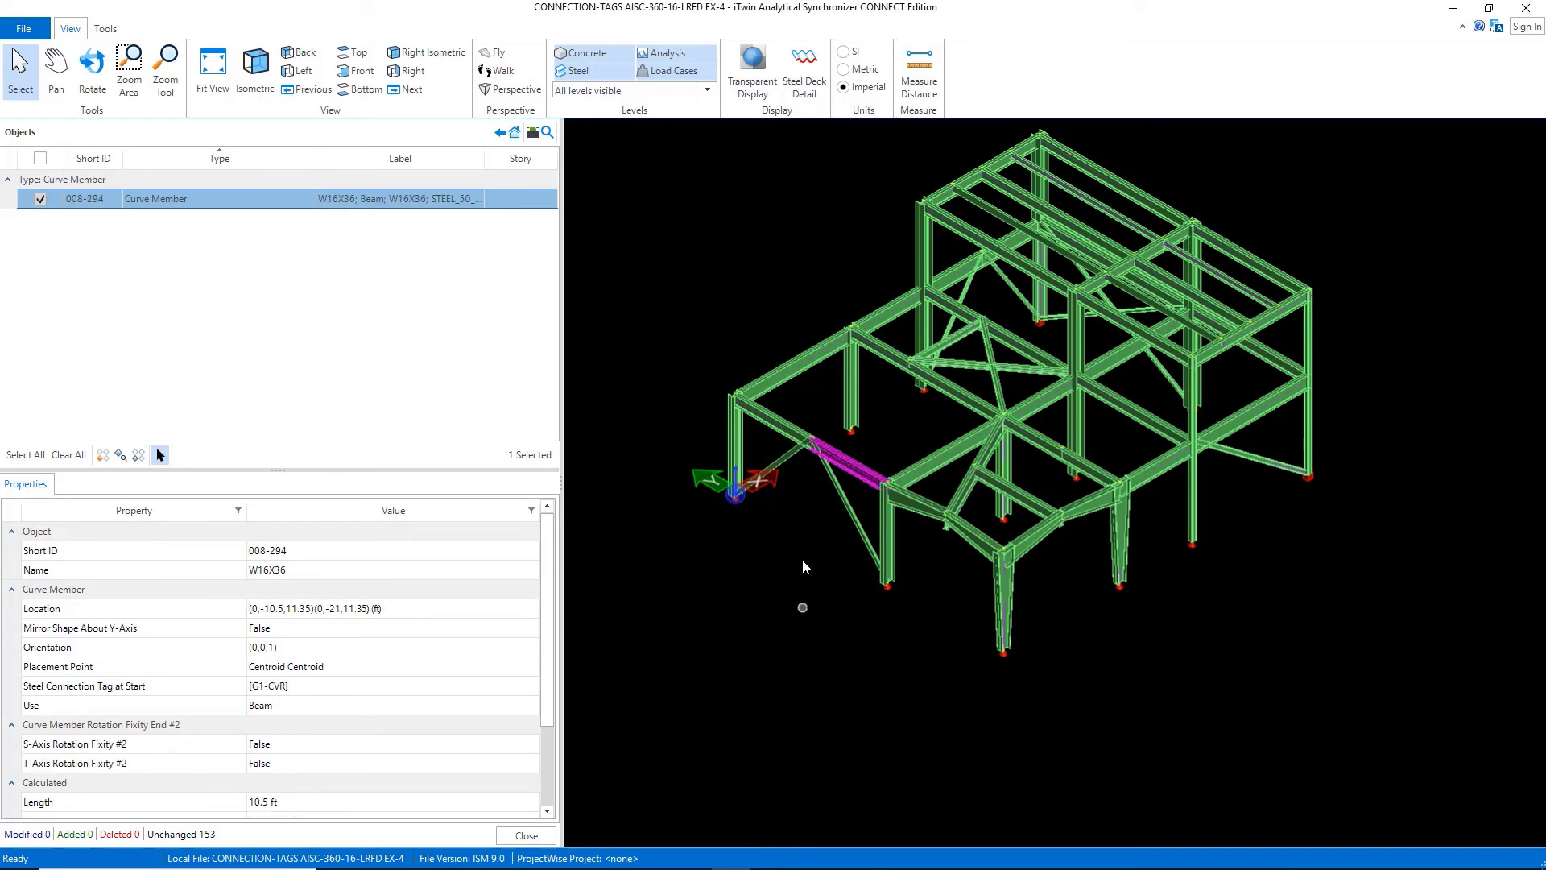
{"action": "left_click", "coordinate": [779, 425]}
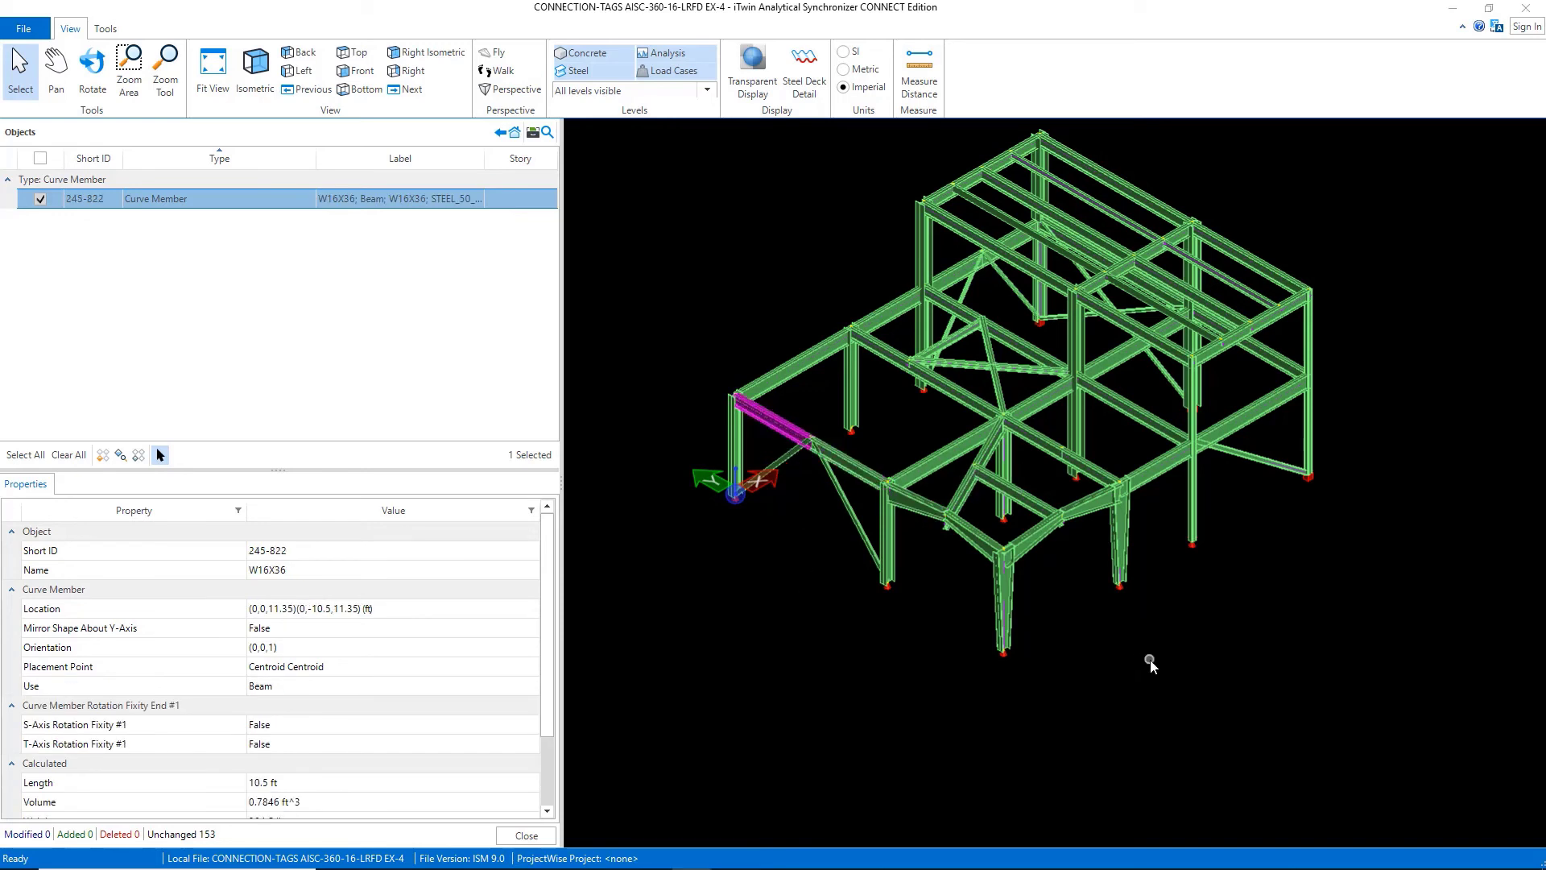